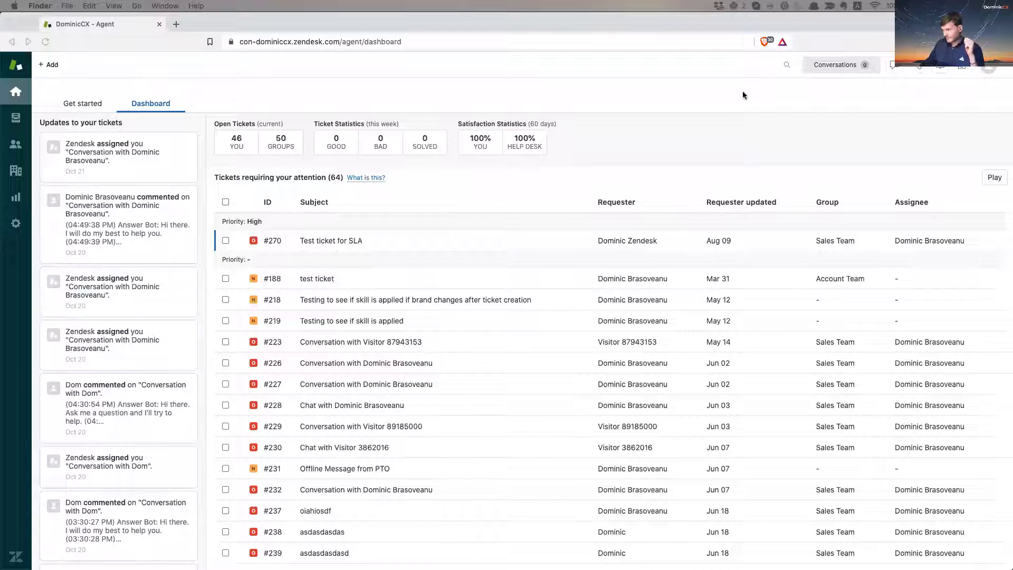
Step: Search the Zendesk Marketplace for 'slack' and open the Slack app's page
left_click(715, 99)
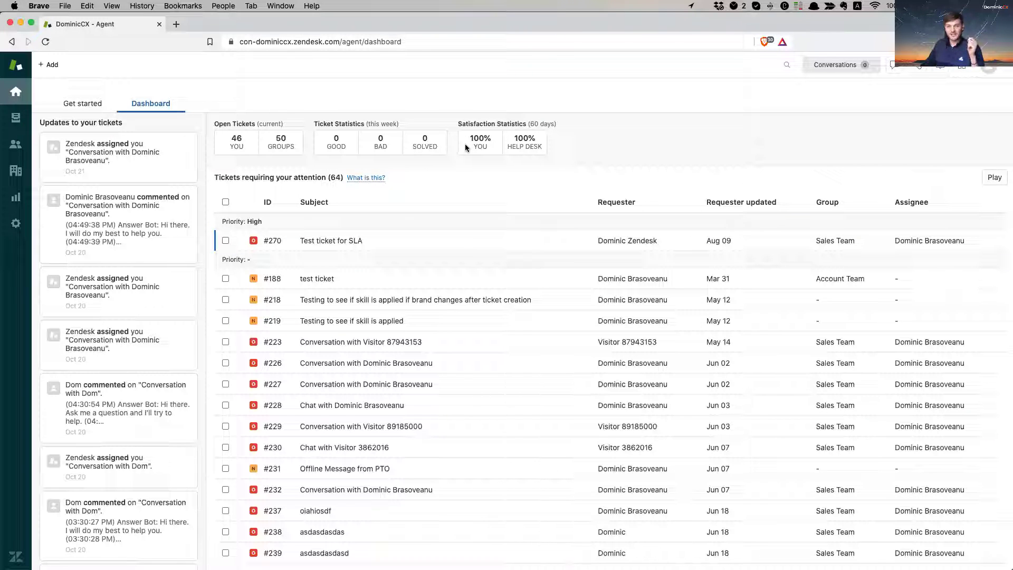
left_click(16, 230)
scroll(106, 137, "up", 4)
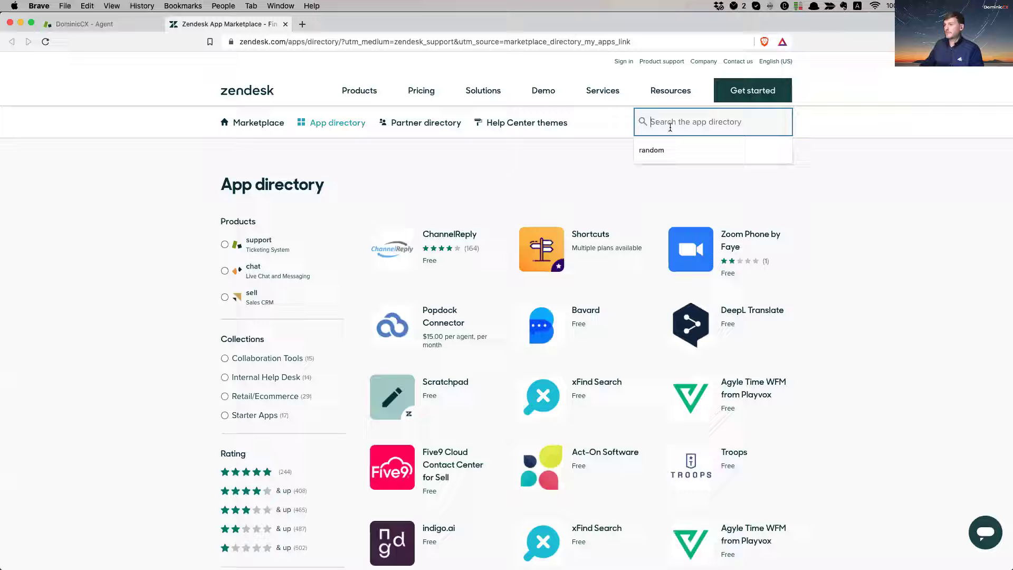
type("slack")
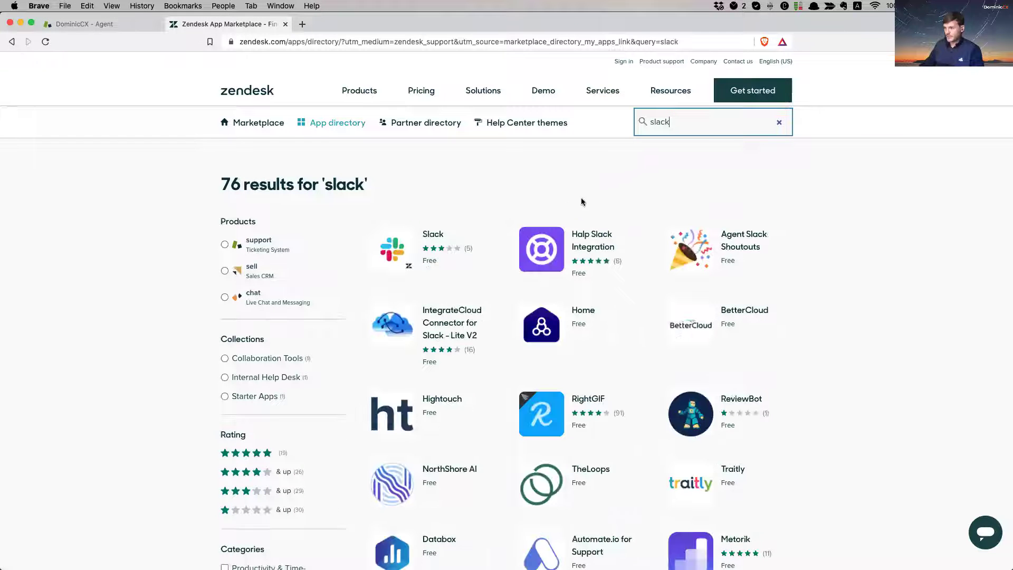
left_click(403, 240)
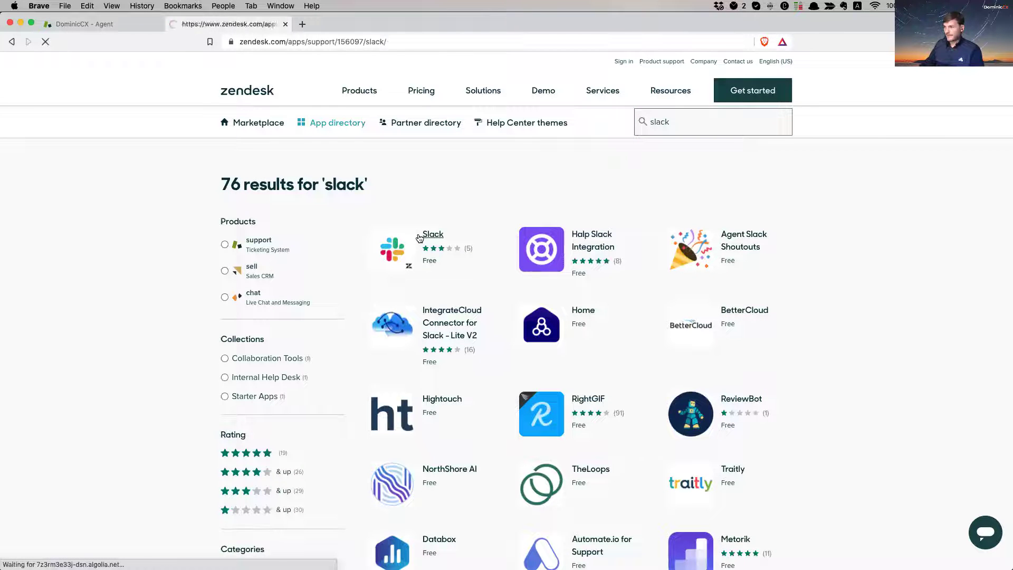
Step: Install the Slack app into the con-dominiccx.zendesk.com account
left_click(765, 200)
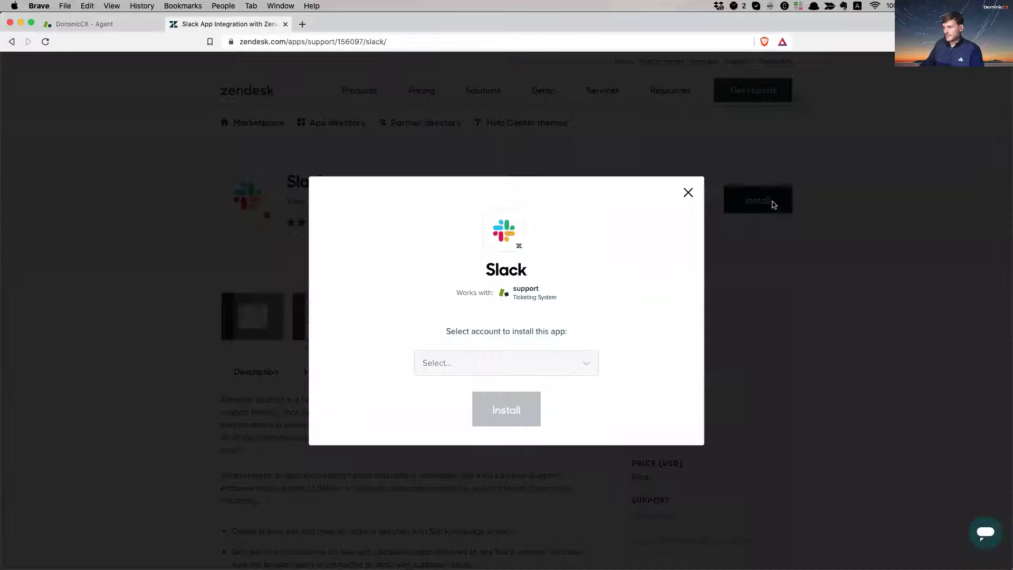
left_click(502, 363)
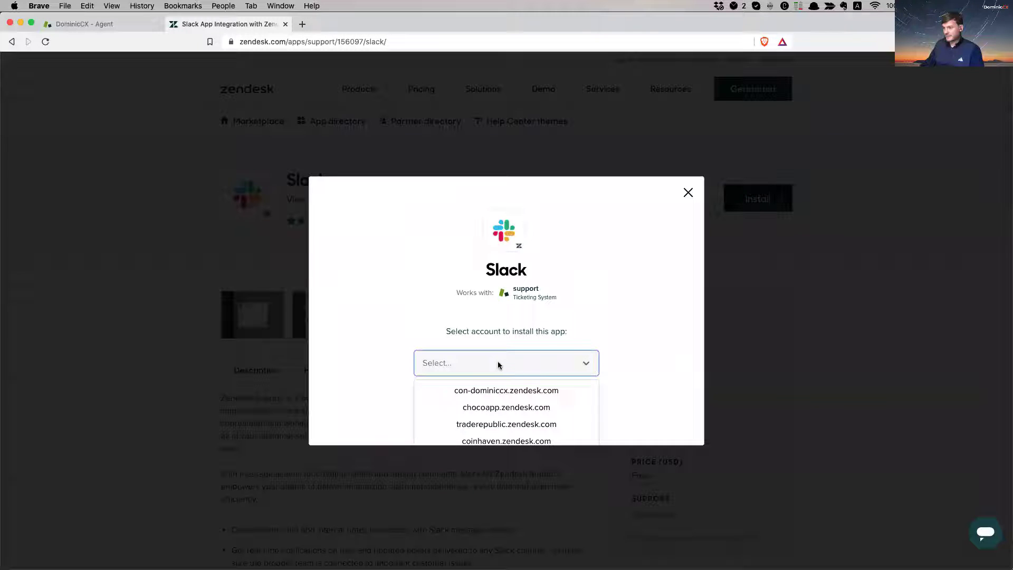
left_click(521, 390)
left_click(510, 421)
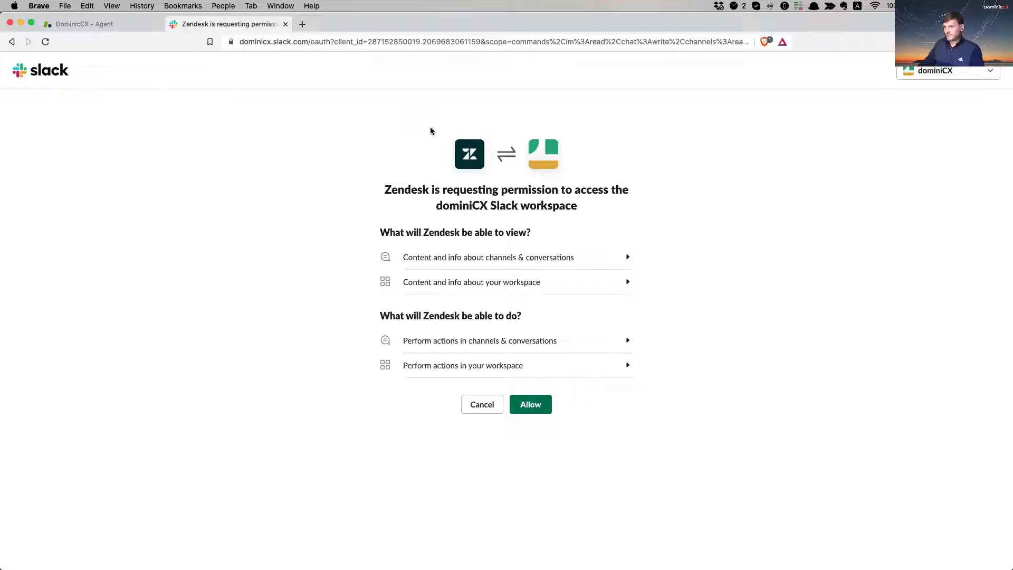
Step: Grant Zendesk access to the dominiCX Slack workspace
left_click(950, 76)
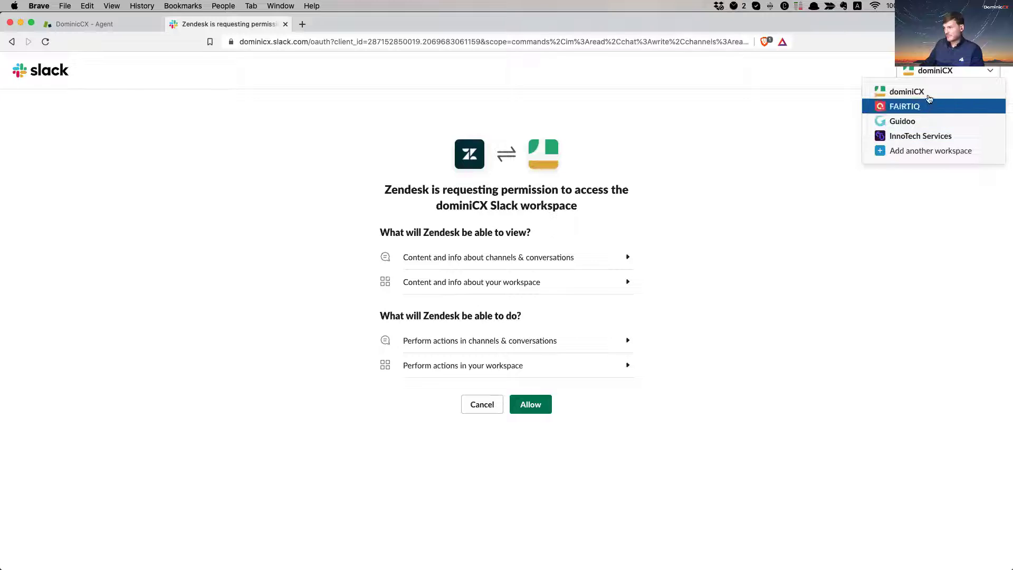
left_click(928, 93)
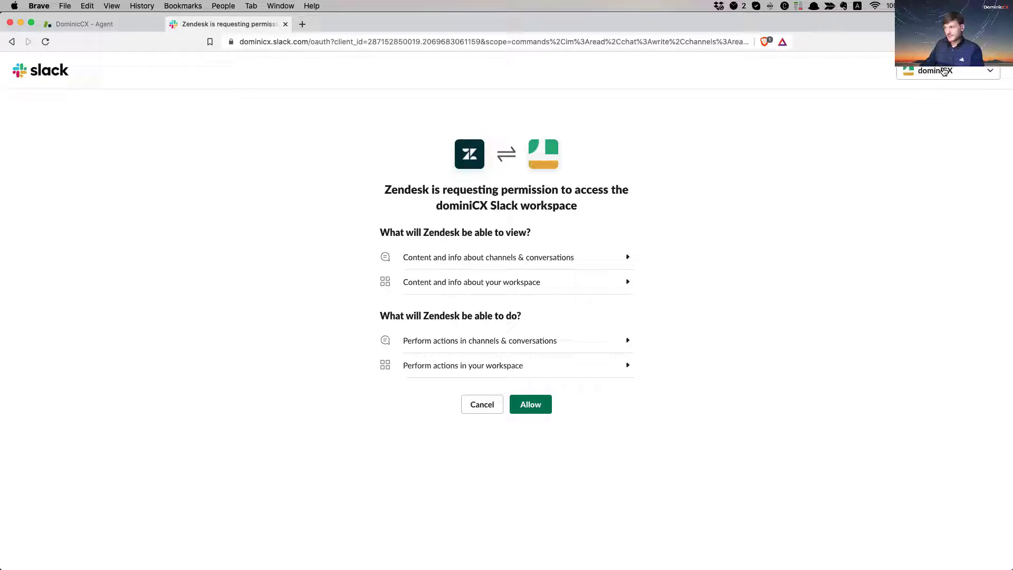
left_click(944, 71)
left_click(935, 91)
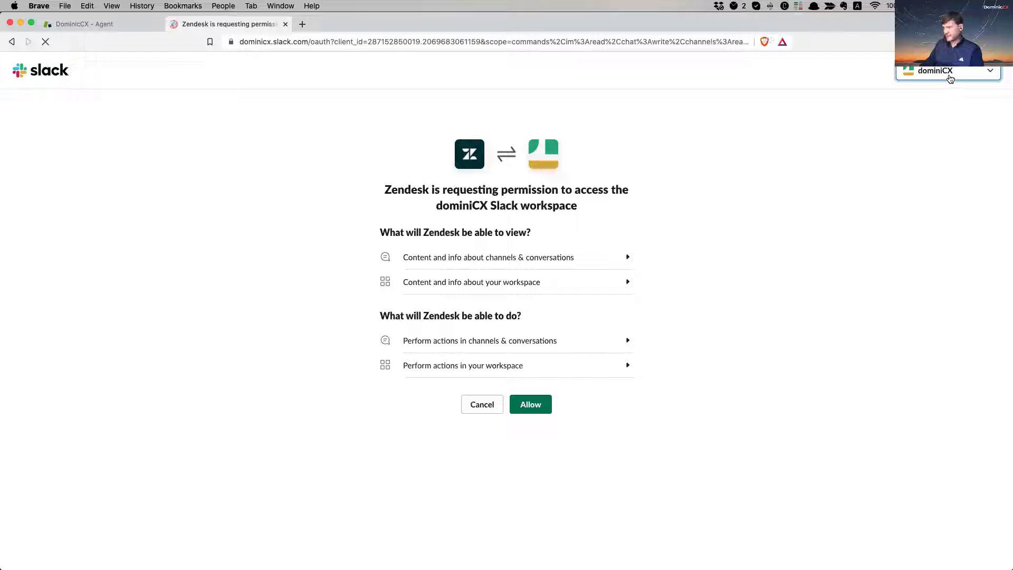
left_click(549, 408)
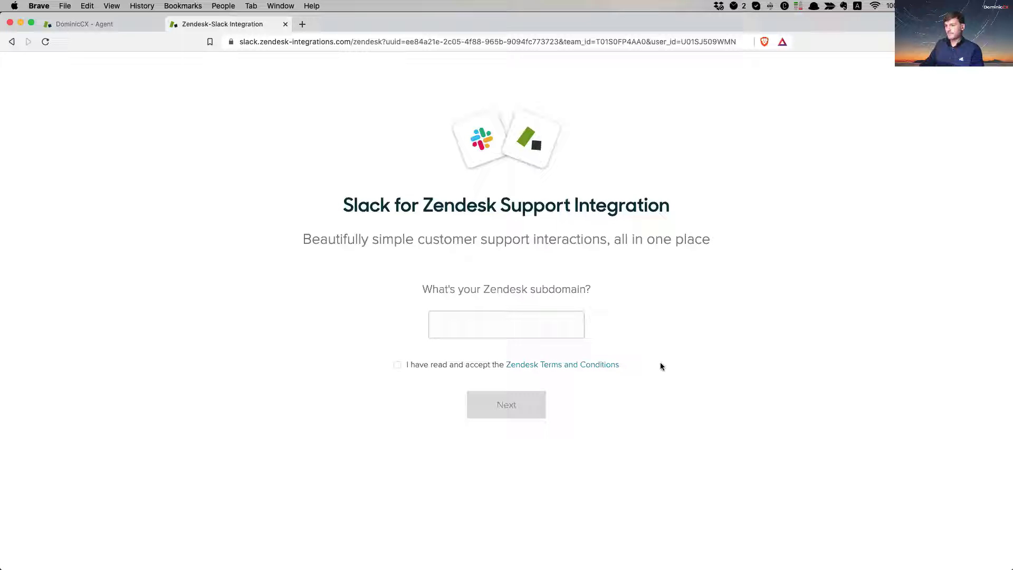
Step: Connect the con-dominiccx.zendesk.com subdomain, accept the terms, and allow Slack access to Zendesk
left_click(500, 323)
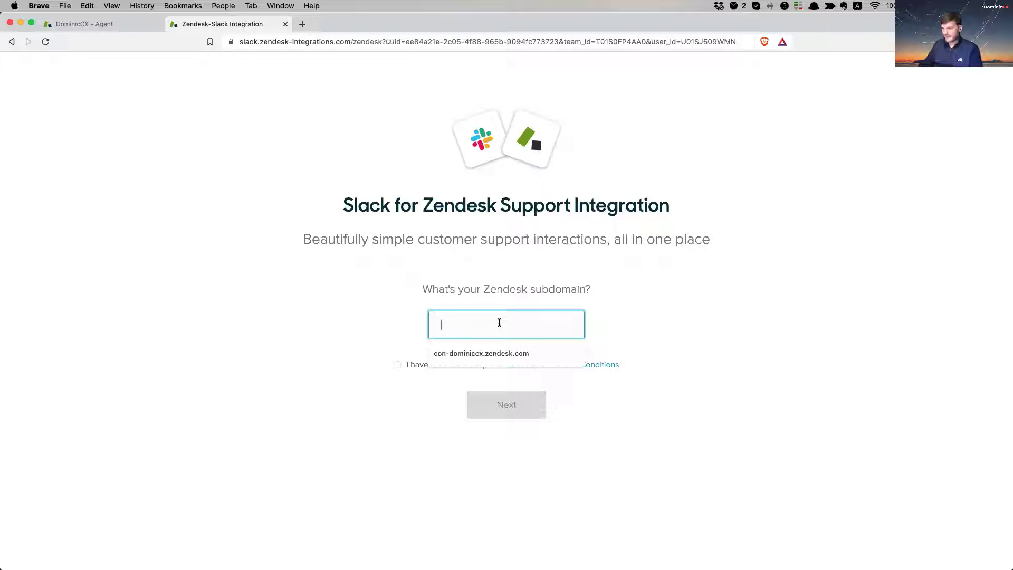
type("con-domini")
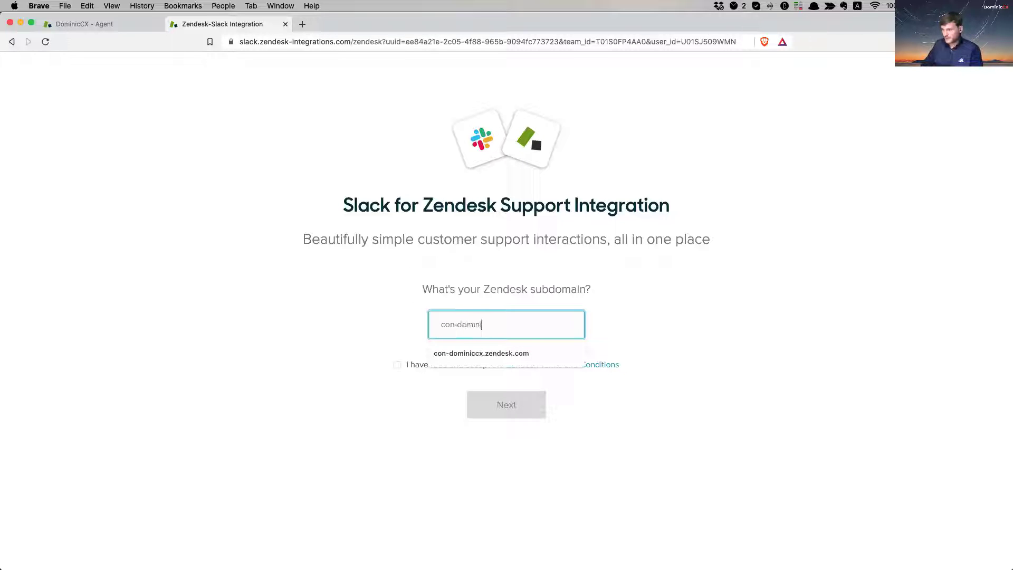
type("ccx.zendes")
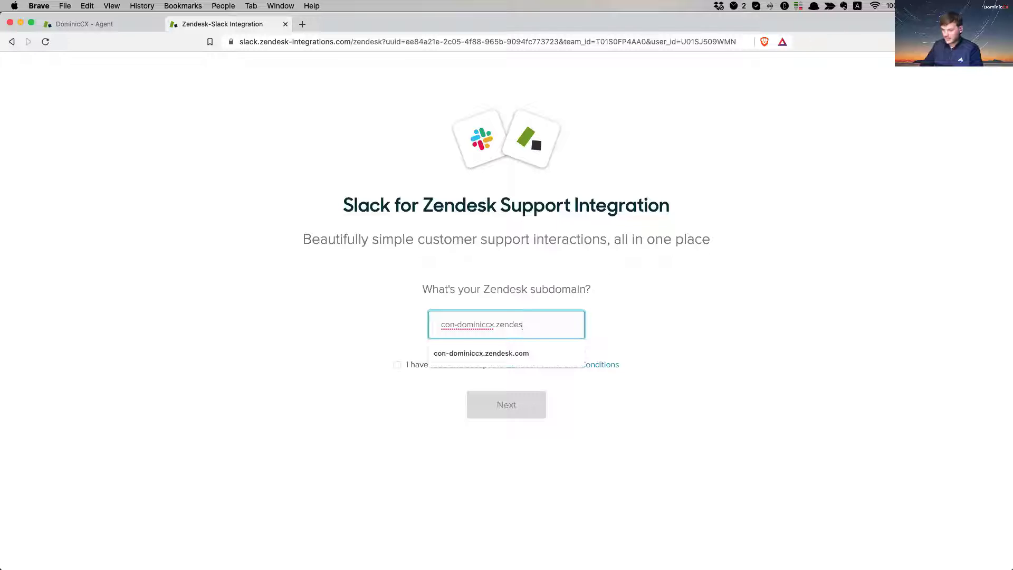
key("Down")
key("Return")
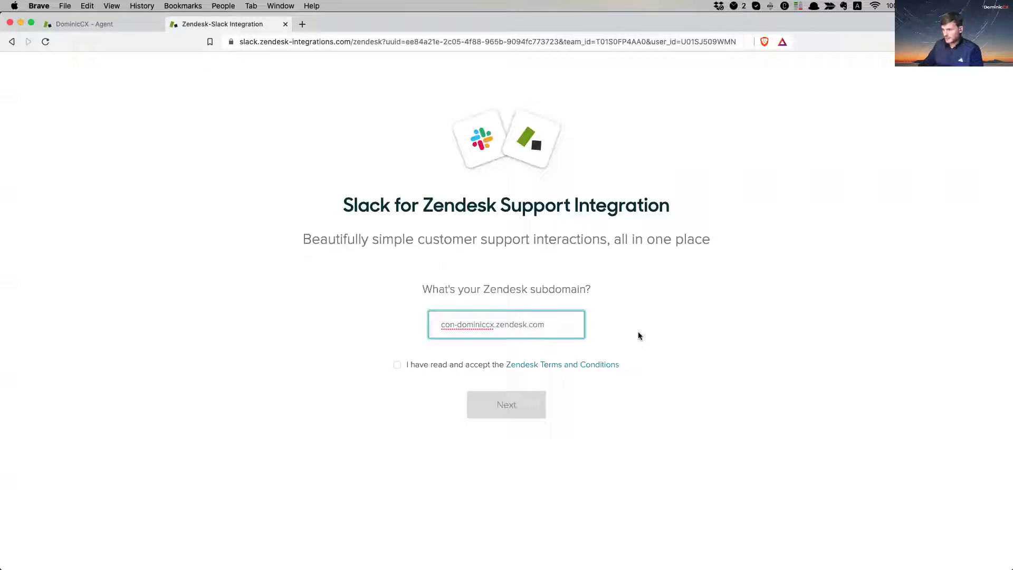
left_click(638, 335)
left_click(400, 365)
left_click(502, 407)
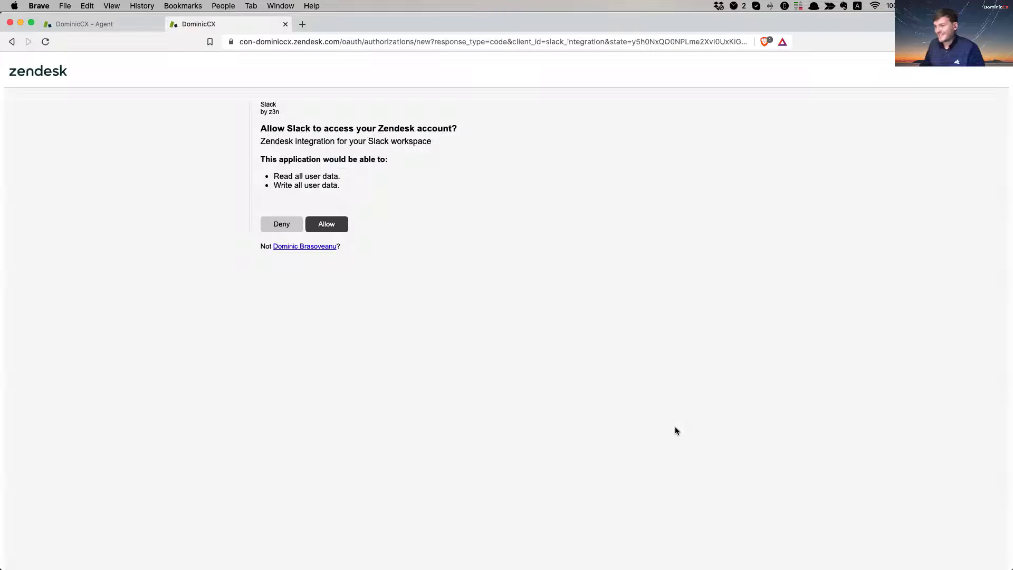
left_click(330, 226)
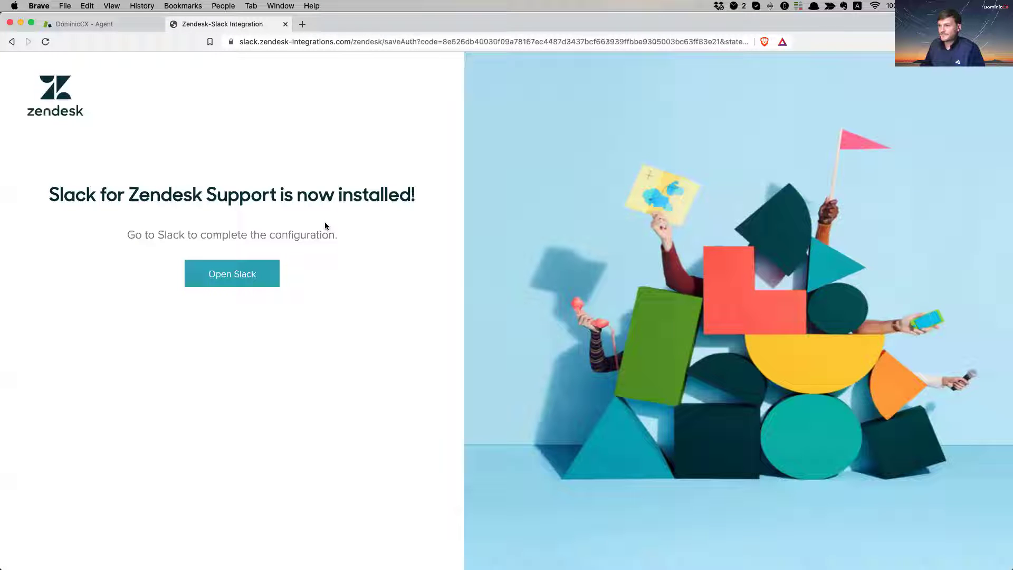
left_click(241, 275)
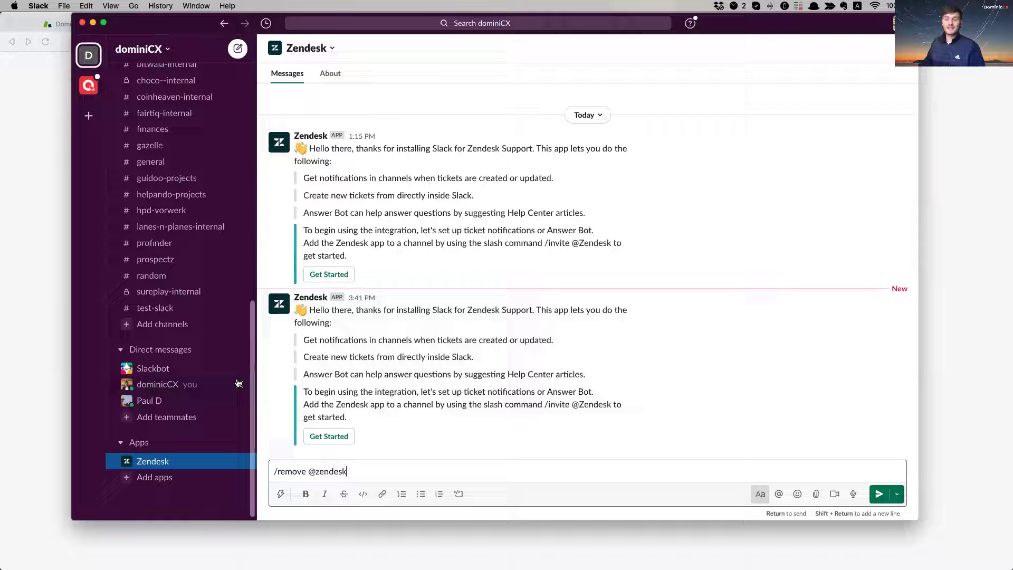
left_click(172, 307)
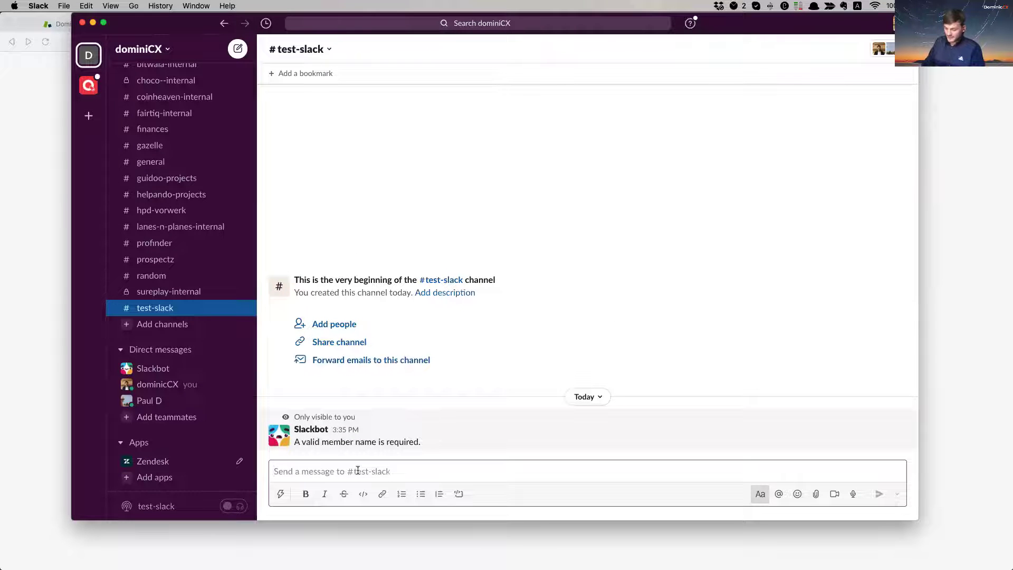
left_click(280, 494)
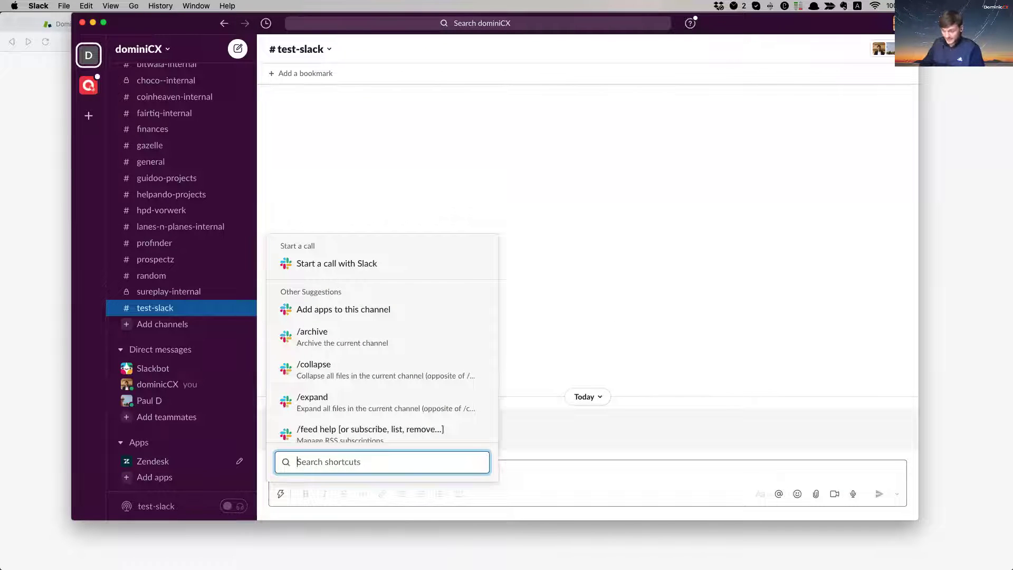
type("invite")
key("Return")
type("@")
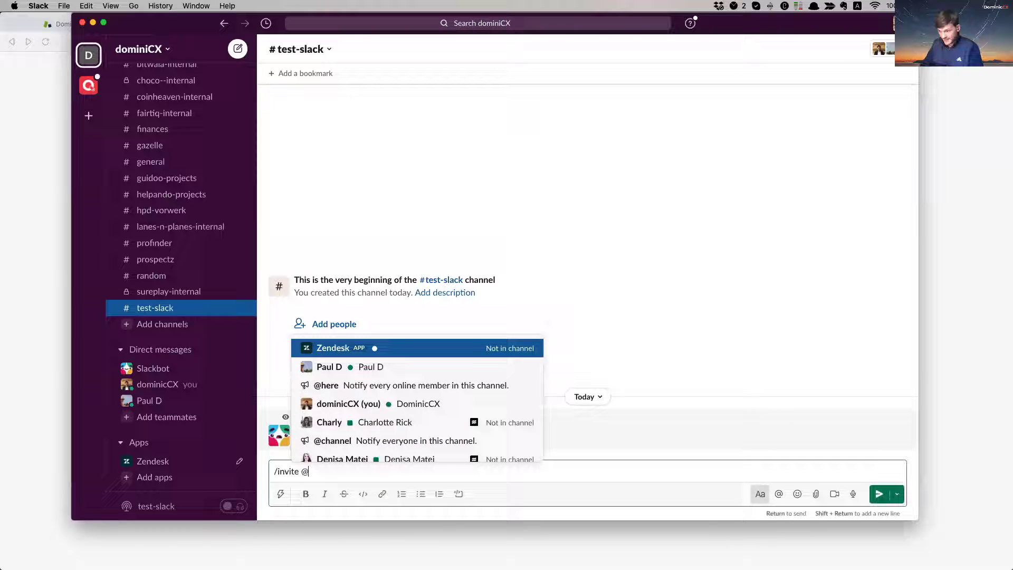
type("zende")
key("Return")
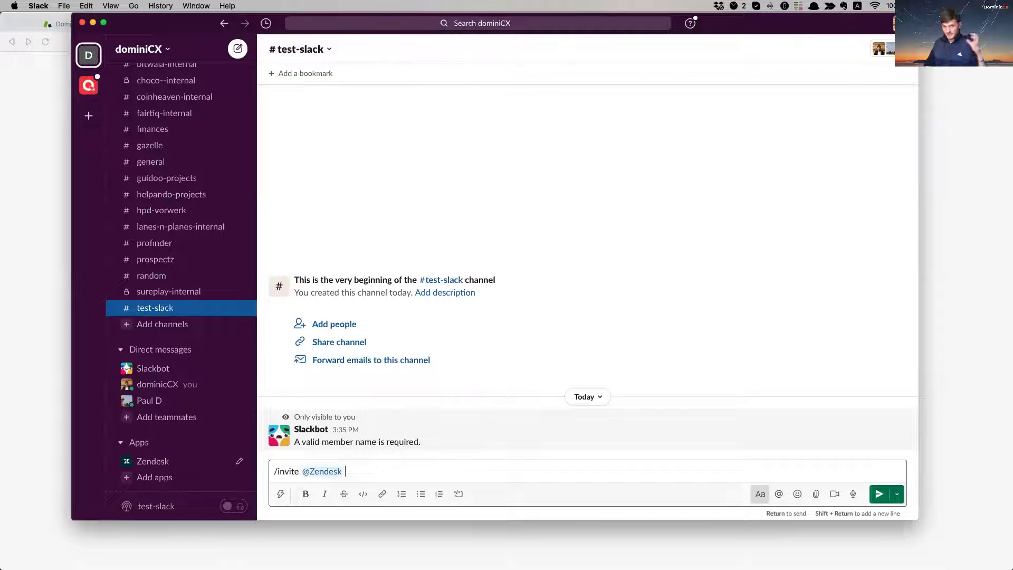
key("Return")
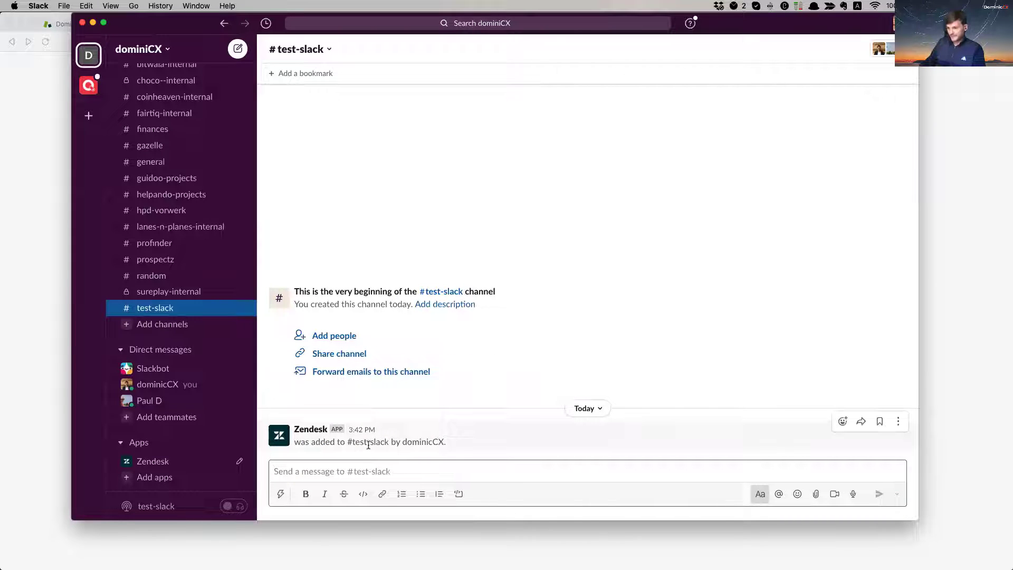
Step: Review the app-added confirmation, then return to the Zendesk agent tab in the browser
double_click(412, 442)
left_click_drag(360, 442, 510, 441)
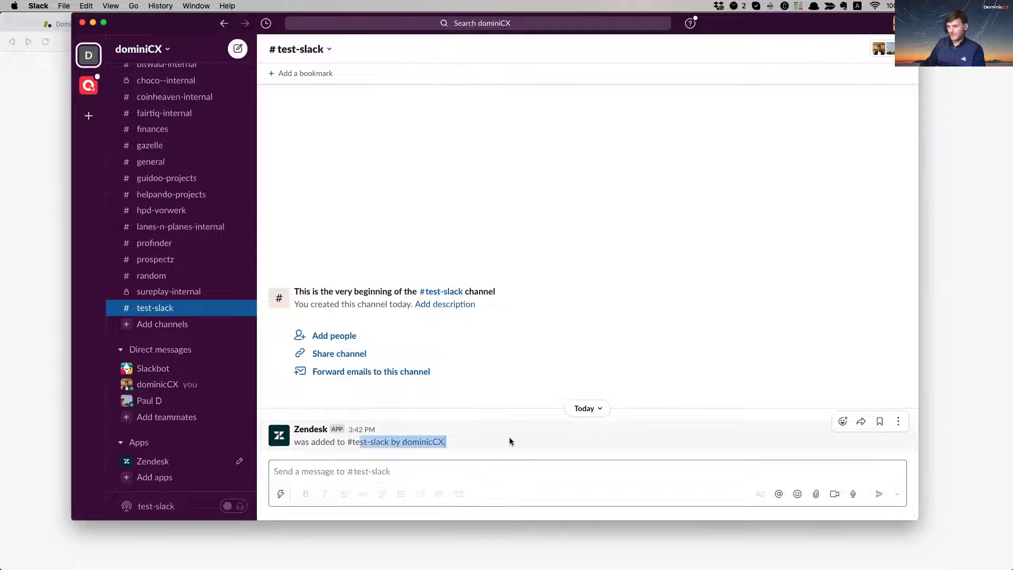
left_click(437, 475)
left_click_drag(352, 442, 471, 438)
left_click(451, 479)
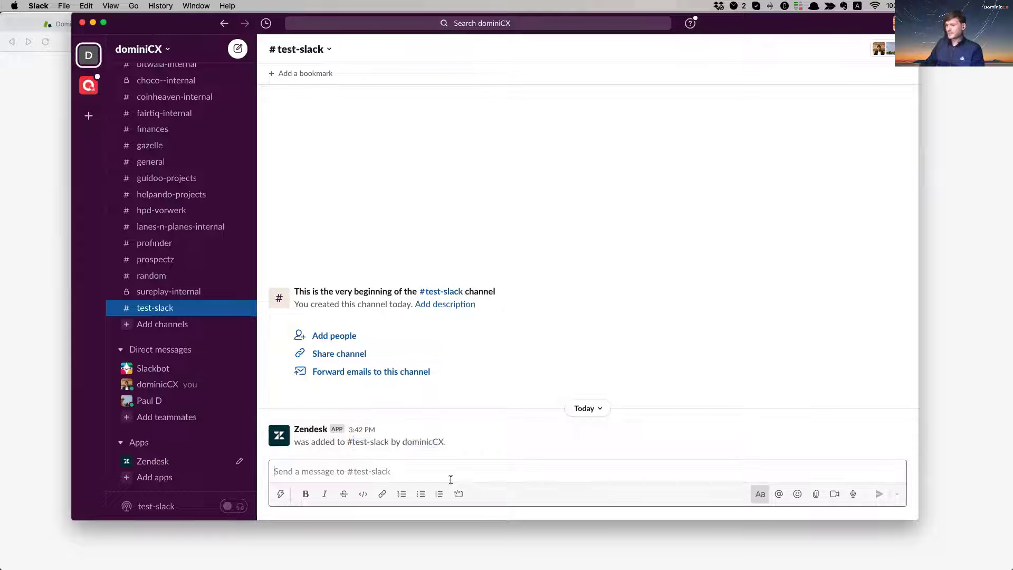
left_click(337, 527)
left_click(148, 24)
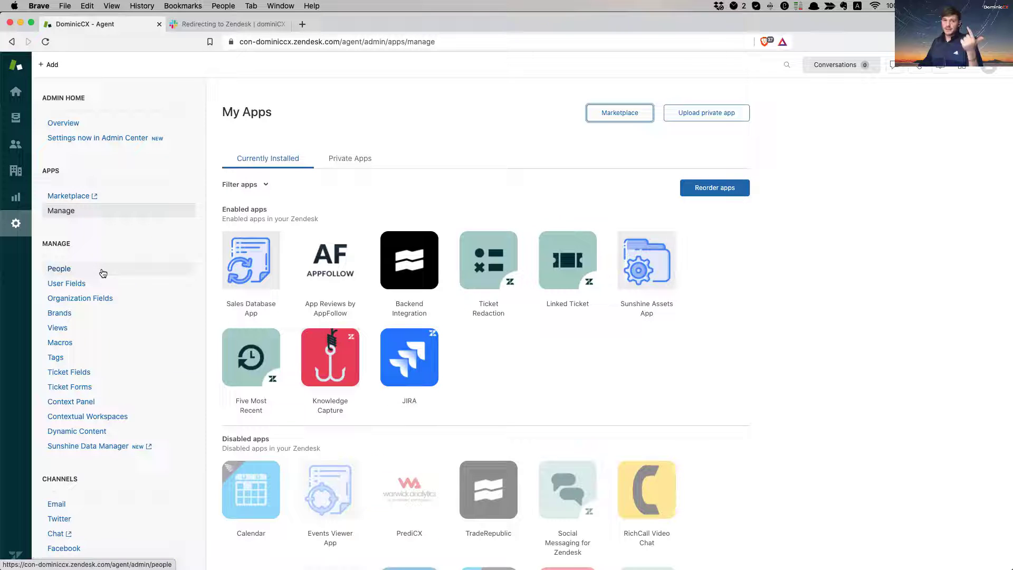
Step: Open Extensions and point out the 'Slack integration Endpoint' target with 0 successful sends
scroll(95, 332, "down", 8)
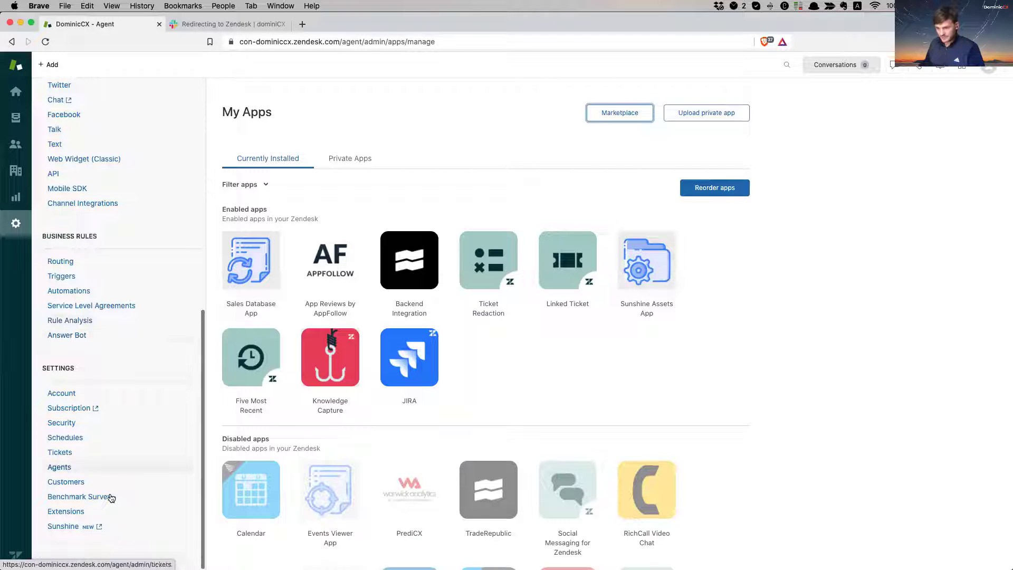
left_click(64, 513)
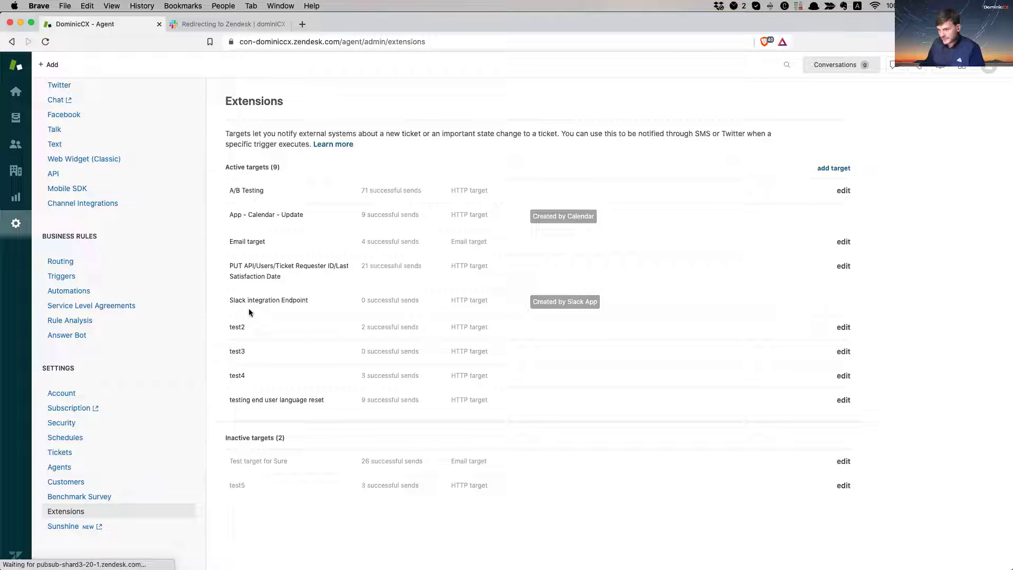
left_click_drag(243, 301, 425, 303)
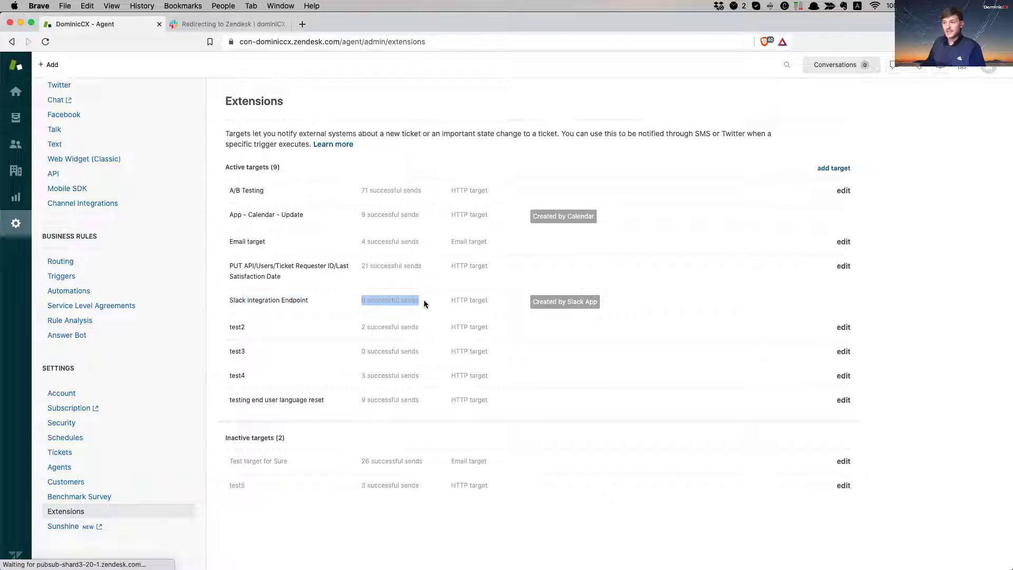
left_click_drag(361, 299, 419, 301)
left_click(417, 301)
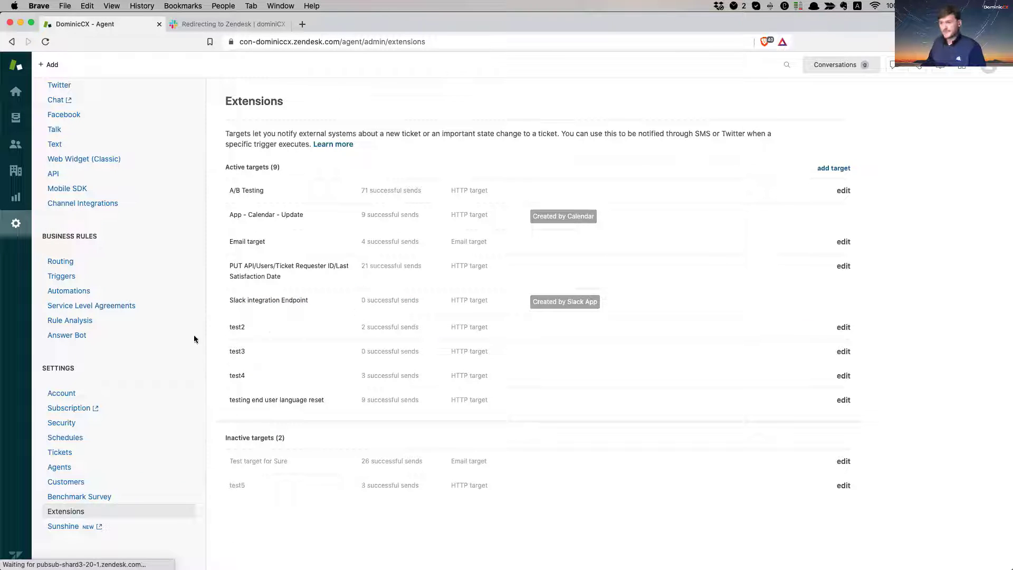
Step: Open the Slack Ticket Trigger under Answer Bot Triggers and review its conditions
left_click(70, 276)
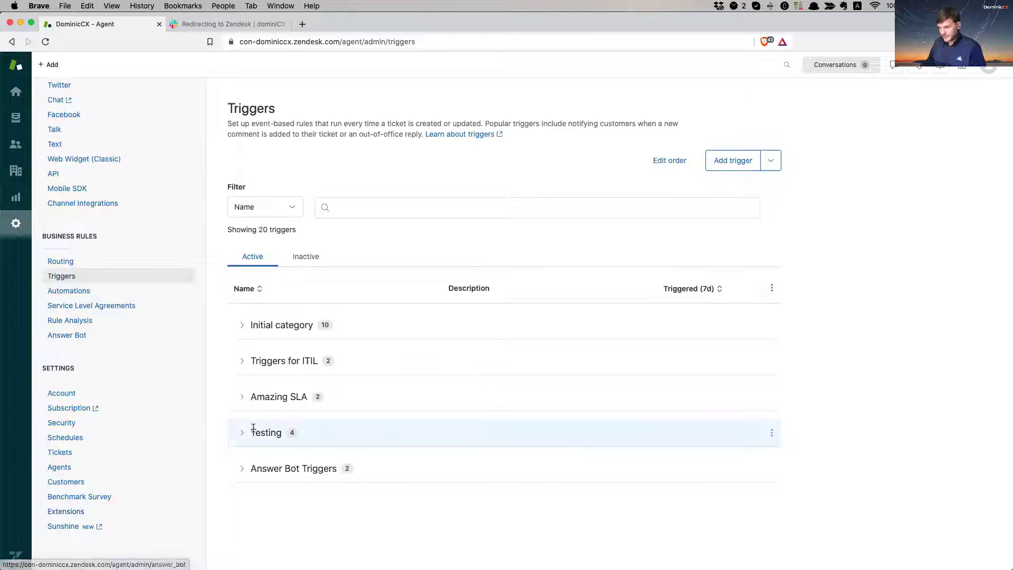
left_click(241, 469)
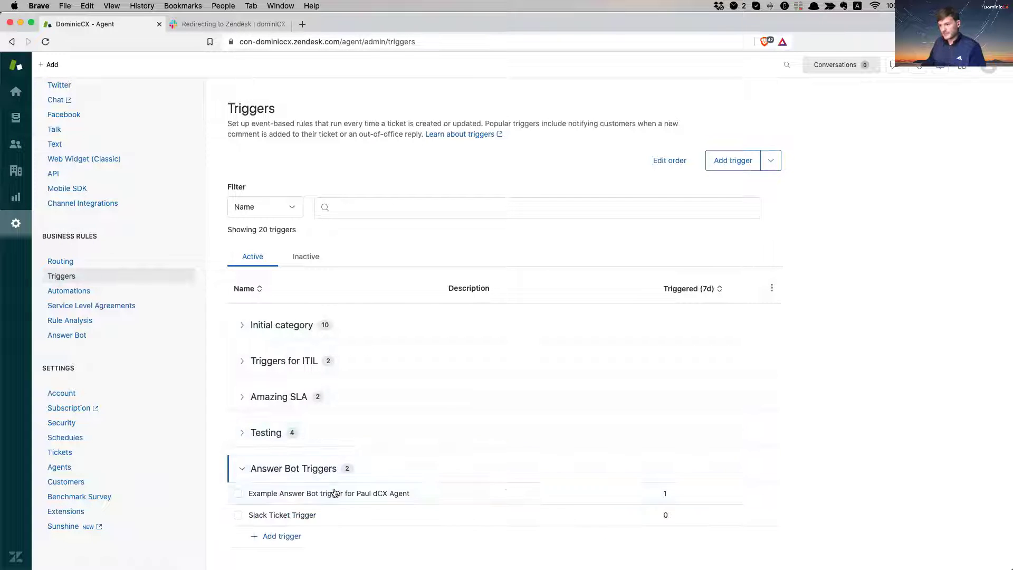
left_click(278, 520)
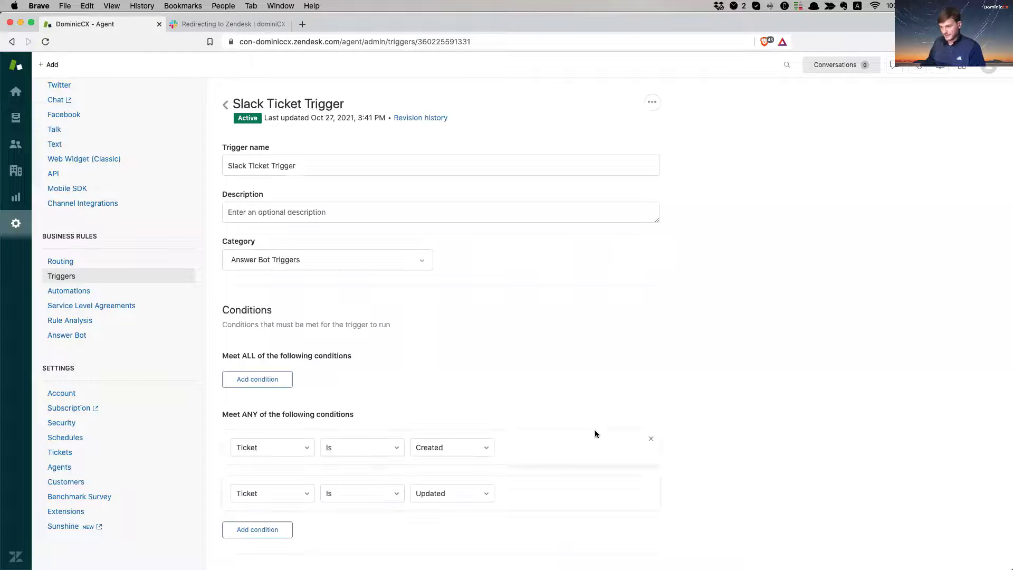
scroll(702, 393, "down", 3)
scroll(702, 396, "down", 2)
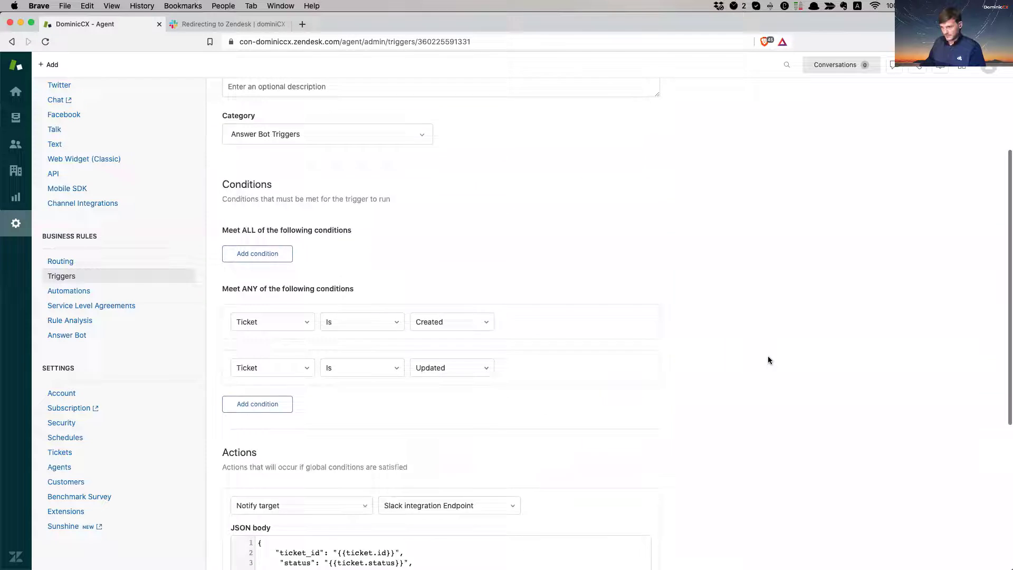
scroll(768, 359, "up", 2)
scroll(767, 360, "down", 1)
left_click_drag(228, 245, 328, 244)
left_click(270, 250)
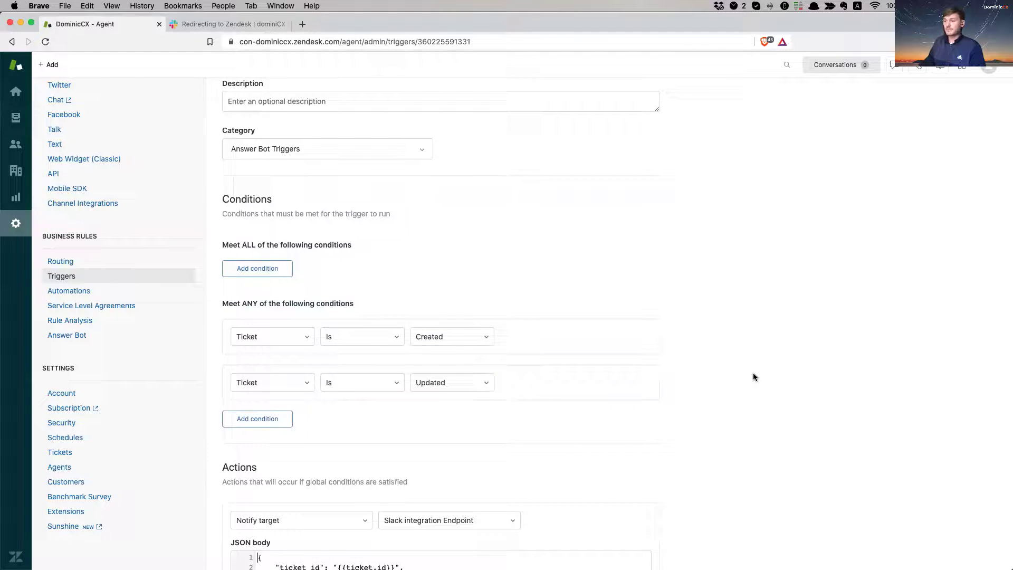
Step: Review the trigger's JSON notification body and its ticket_id placeholder
scroll(754, 374, "down", 4)
scroll(758, 376, "down", 2)
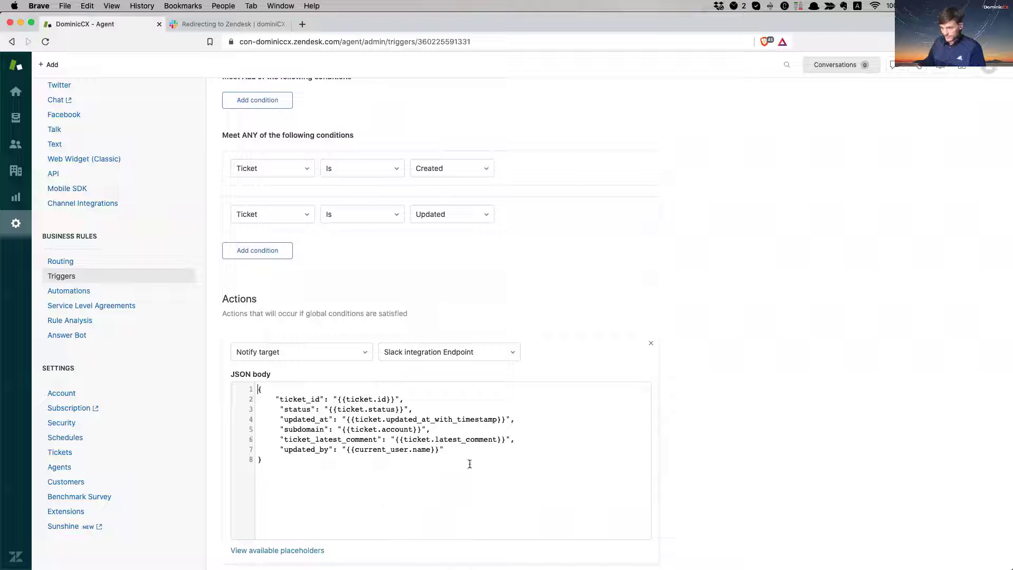
left_click_drag(469, 464, 224, 395)
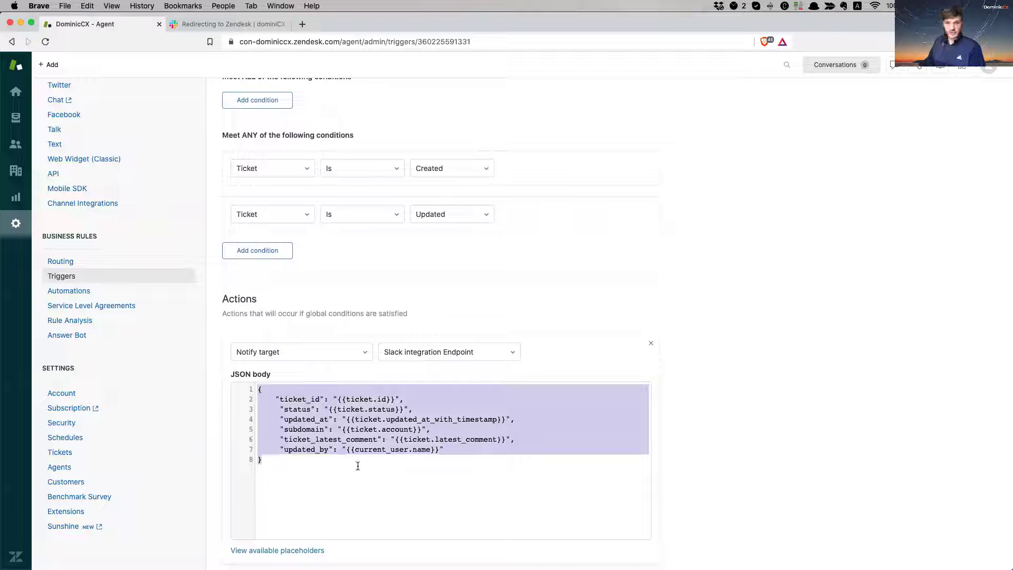
left_click(357, 312)
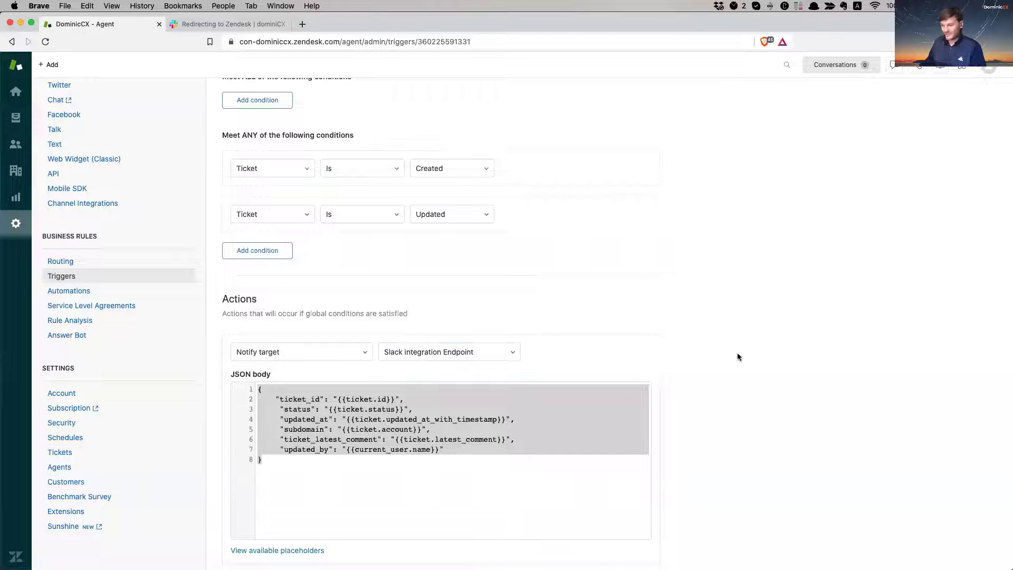
scroll(758, 382, "down", 3)
left_click_drag(281, 297, 404, 299)
left_click(404, 299)
left_click_drag(288, 297, 404, 299)
left_click(372, 297)
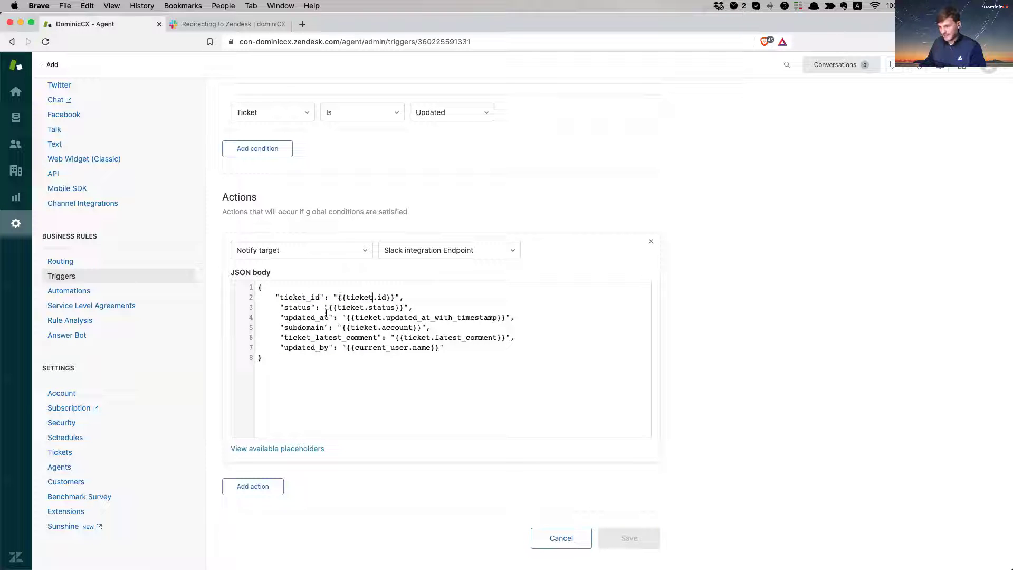
Step: Review the status, updated_at, subdomain, comment and updated_by placeholders, then cancel without saving
left_click_drag(327, 306, 422, 307)
left_click_drag(347, 318, 519, 317)
left_click_drag(293, 327, 430, 327)
left_click(407, 327)
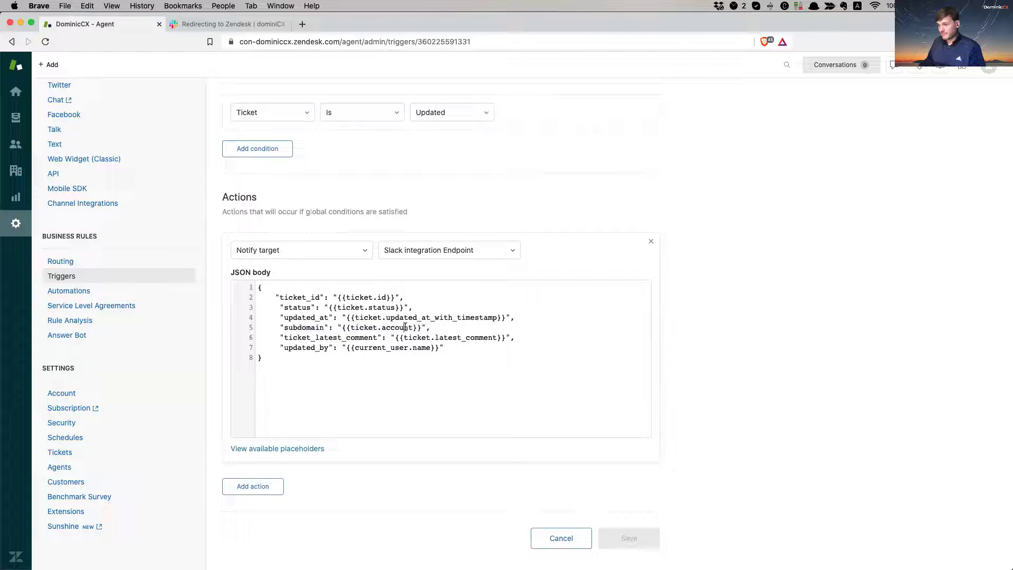
left_click_drag(289, 337, 516, 337)
left_click(515, 338)
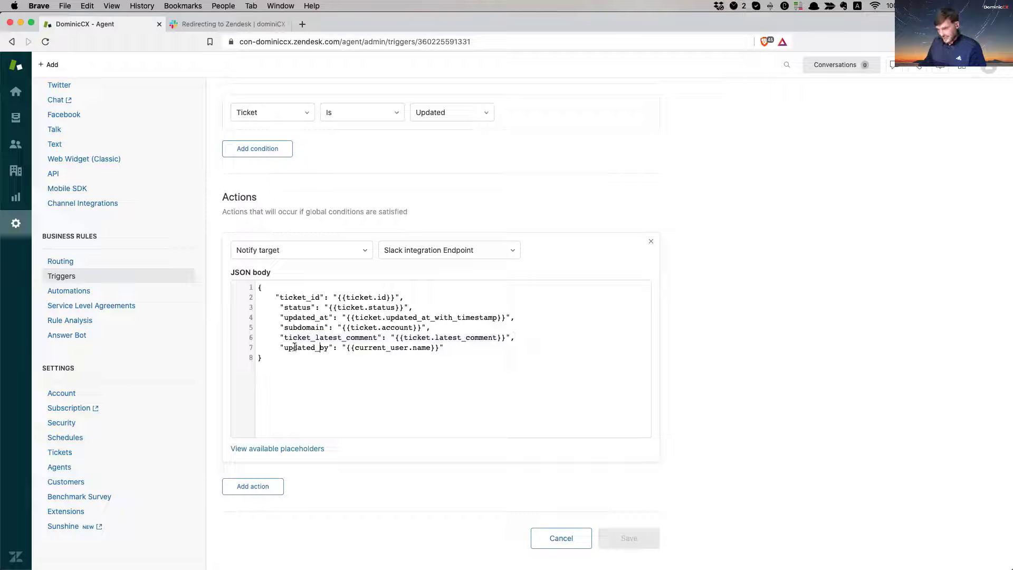
left_click_drag(294, 347, 434, 347)
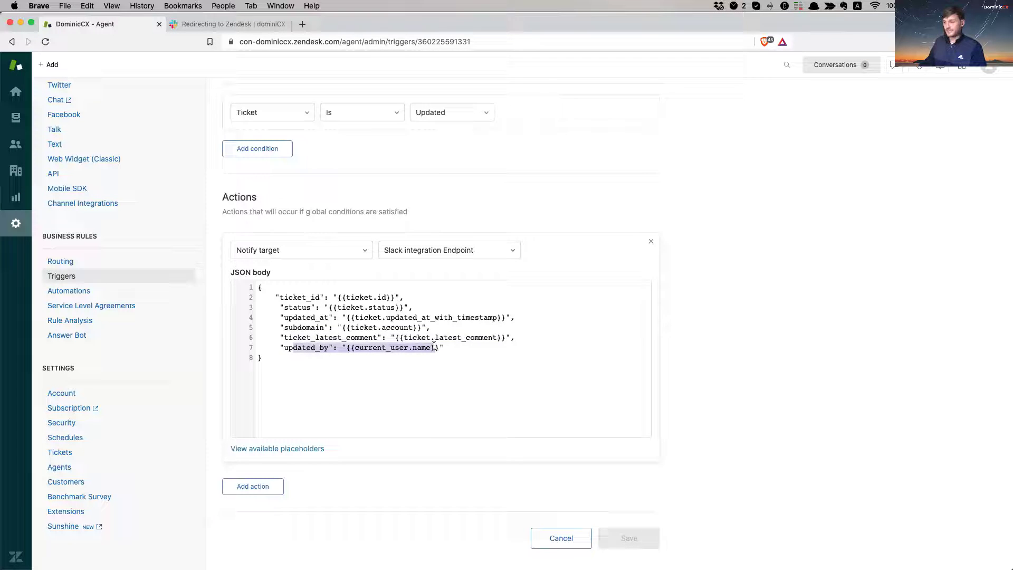
left_click(548, 535)
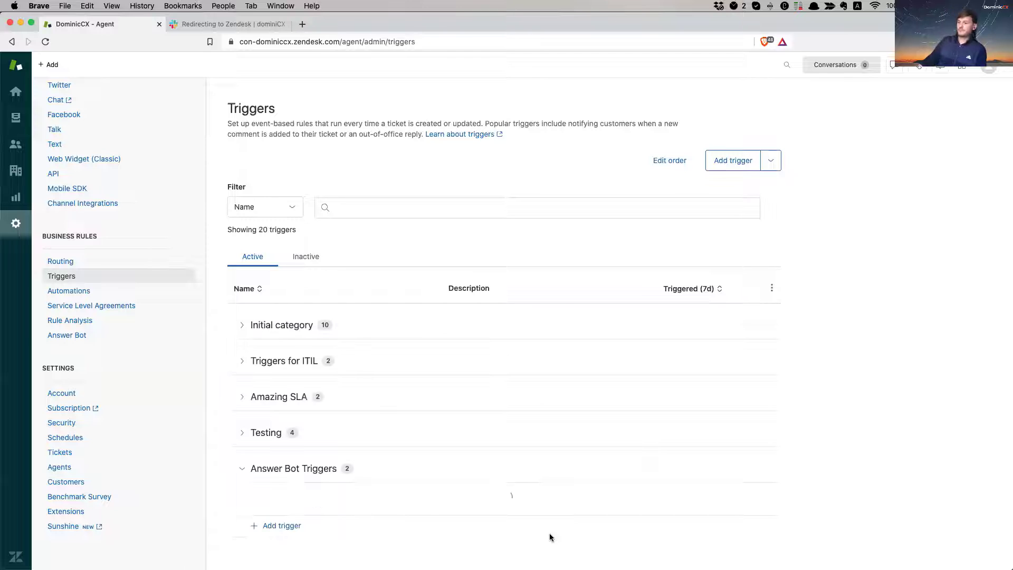
key("super+Tab")
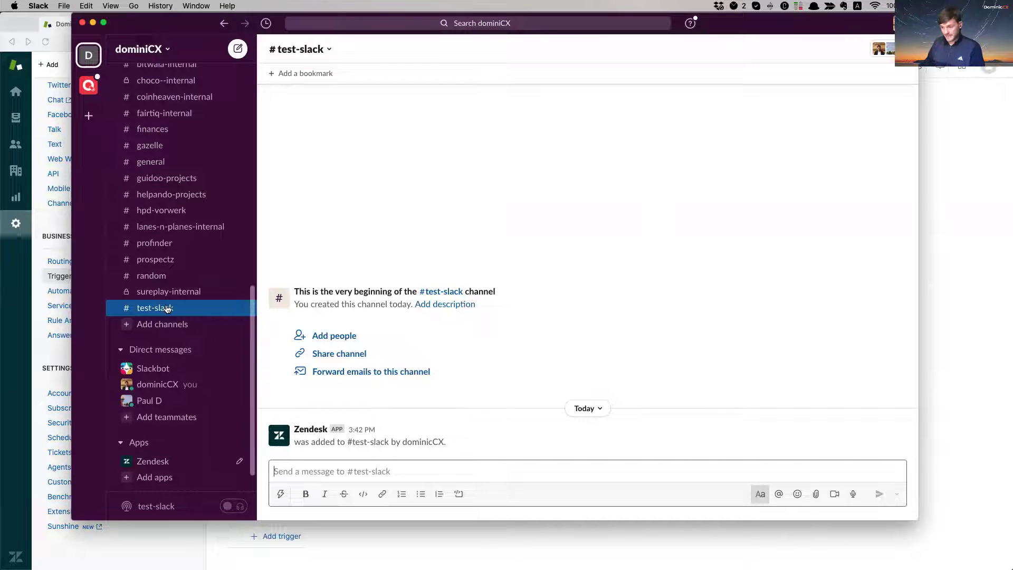
Step: Run /zendesk settings in #test-slack and review the connected account and Ticket notifications options
type("/")
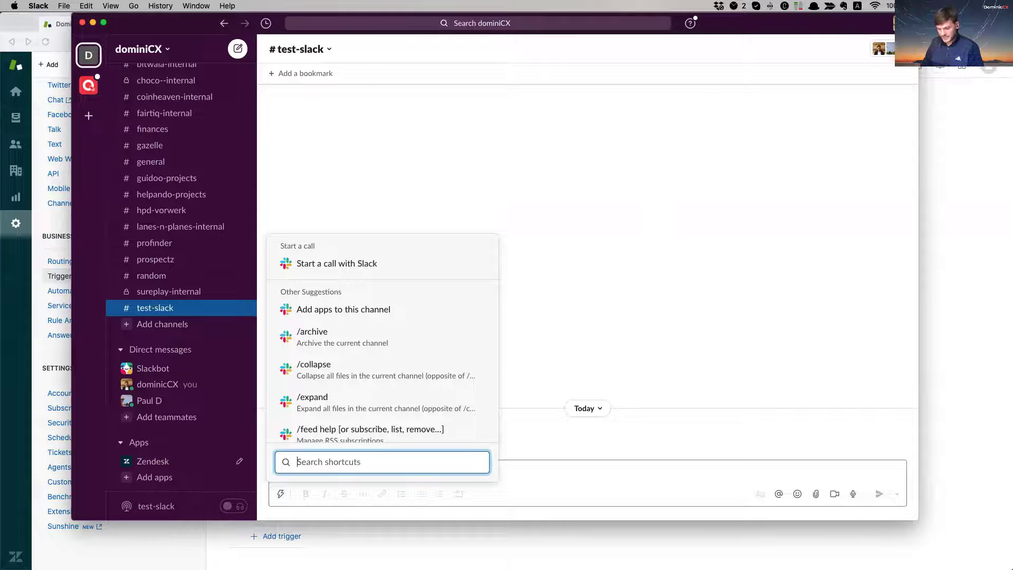
type("zendesk ")
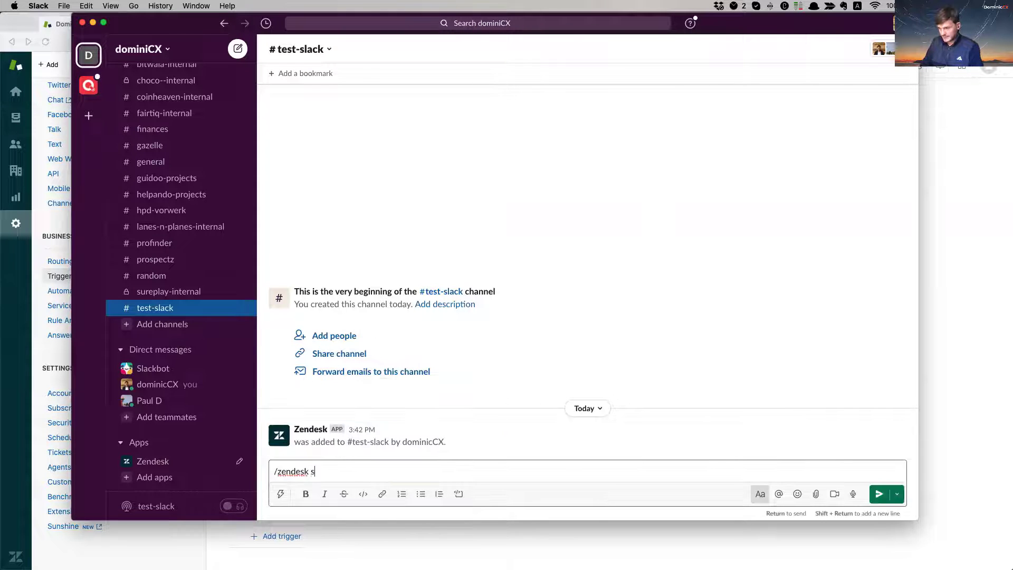
type("settings")
key("Return")
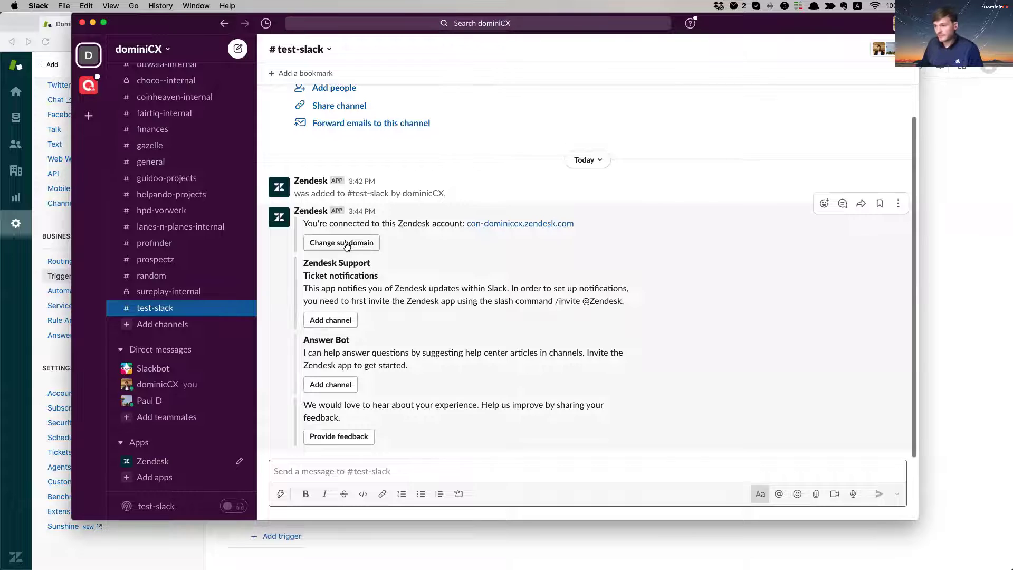
left_click_drag(313, 224, 435, 224)
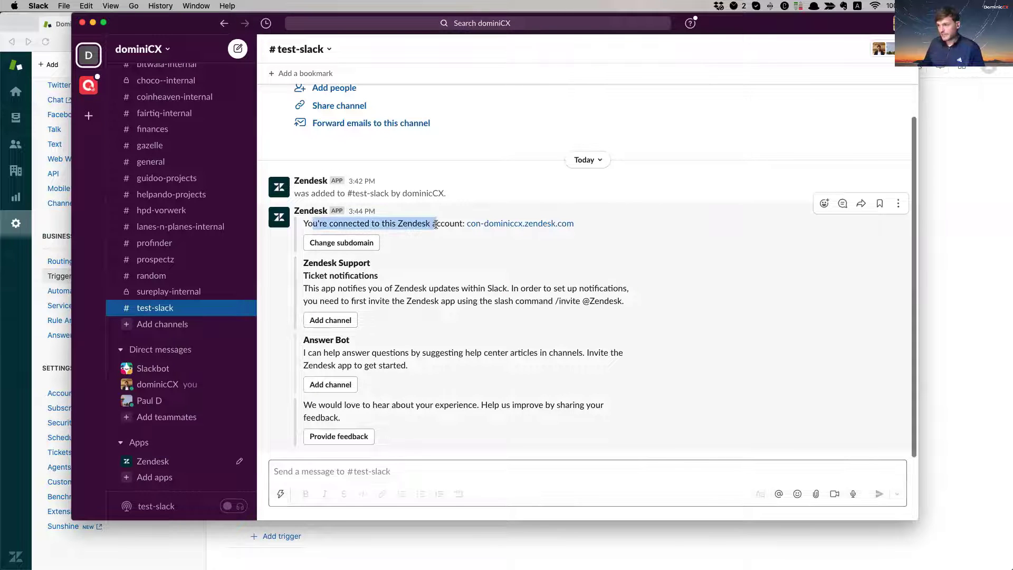
left_click_drag(594, 229, 351, 222)
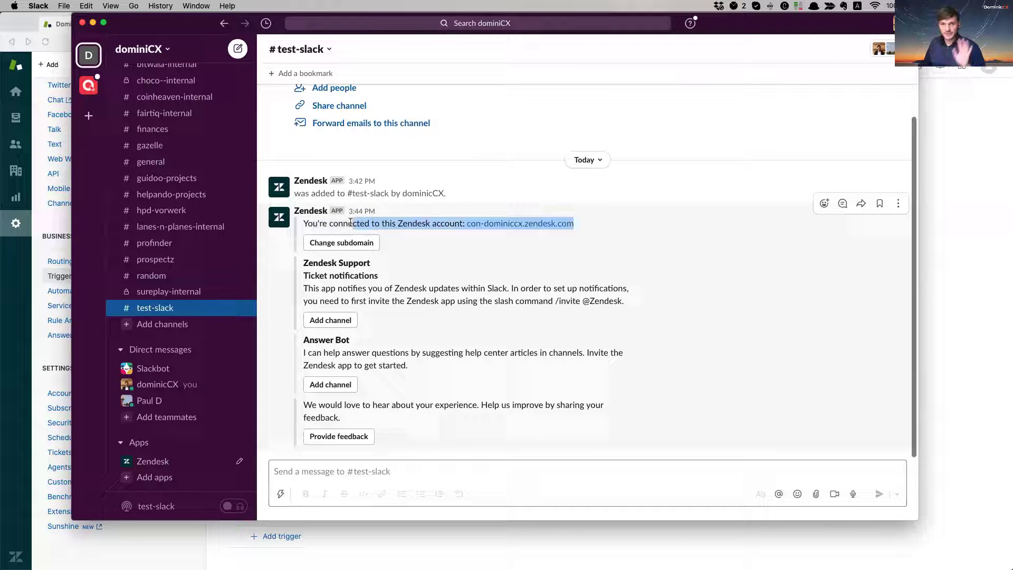
left_click_drag(309, 275, 377, 275)
left_click(356, 284)
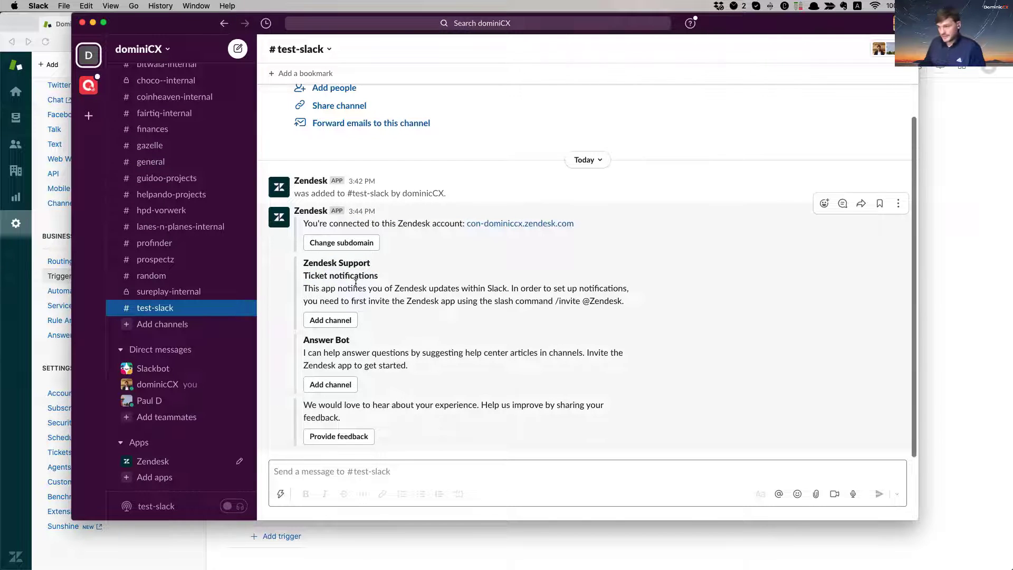
Step: Add #test-slack as the Zendesk ticket notification channel and continue
left_click(339, 325)
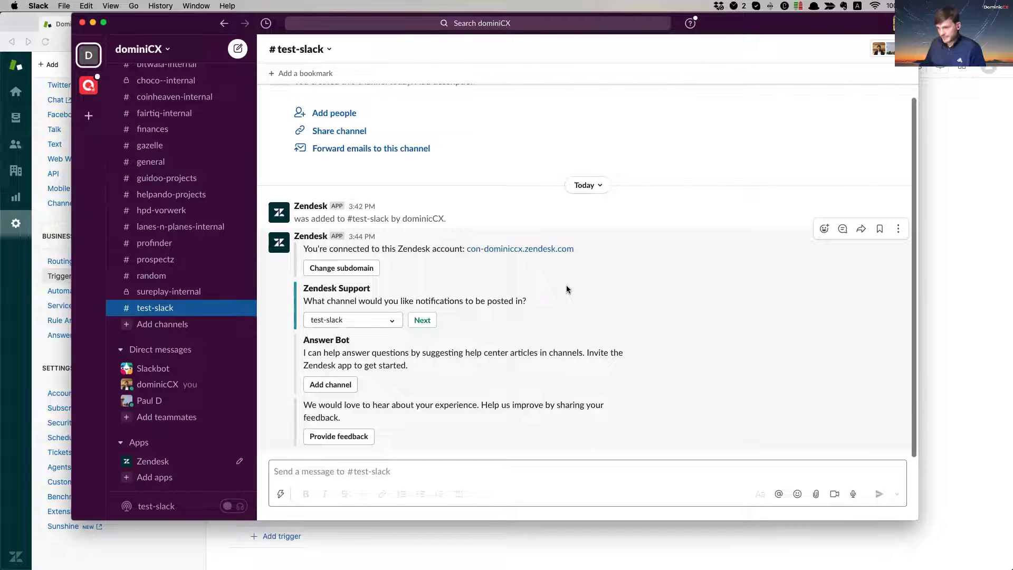
left_click(372, 320)
left_click(348, 297)
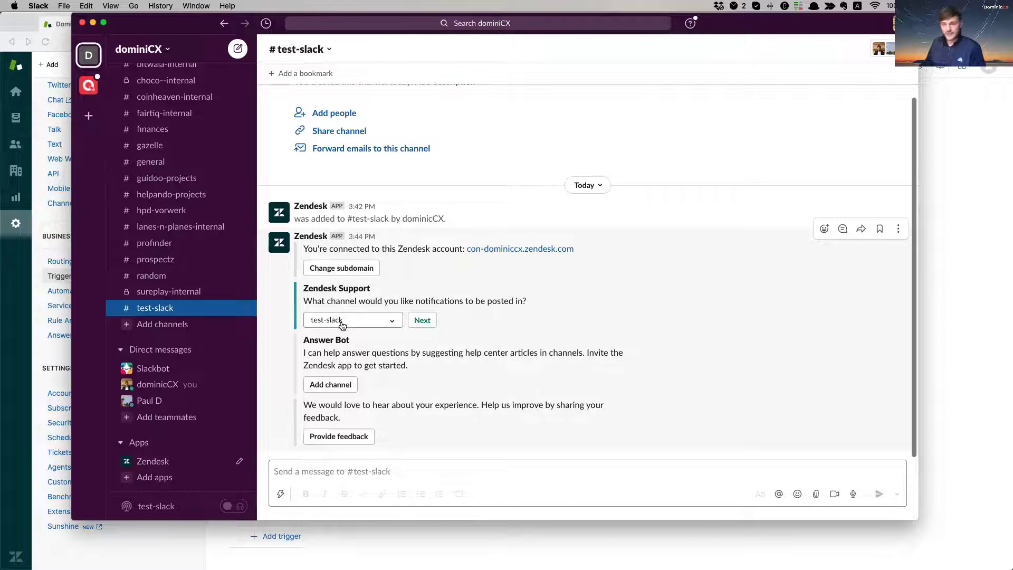
left_click(421, 323)
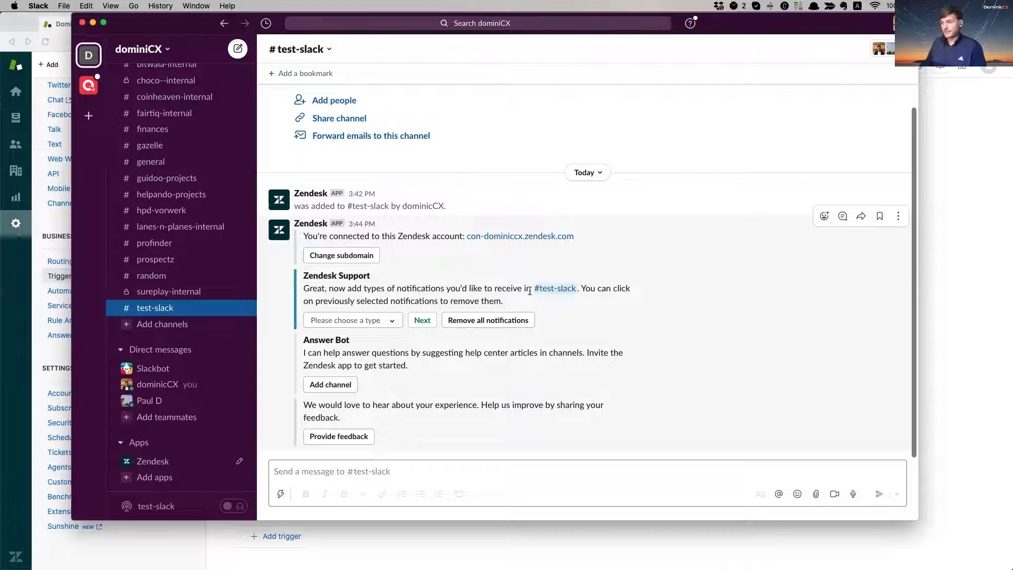
Step: Add Ticket is created plus pending, on-hold and solved update notifications, then confirm
left_click(344, 320)
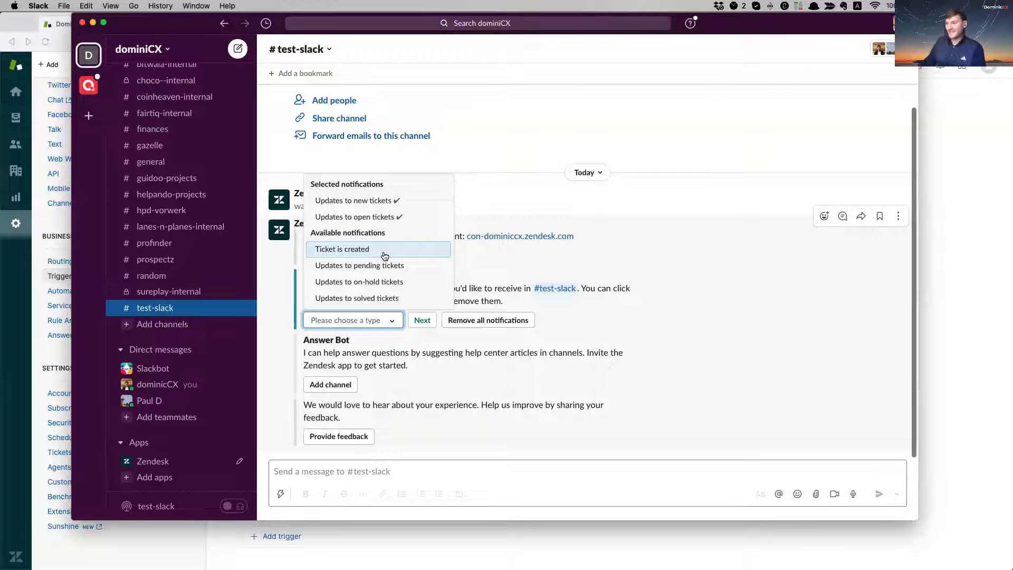
left_click(386, 256)
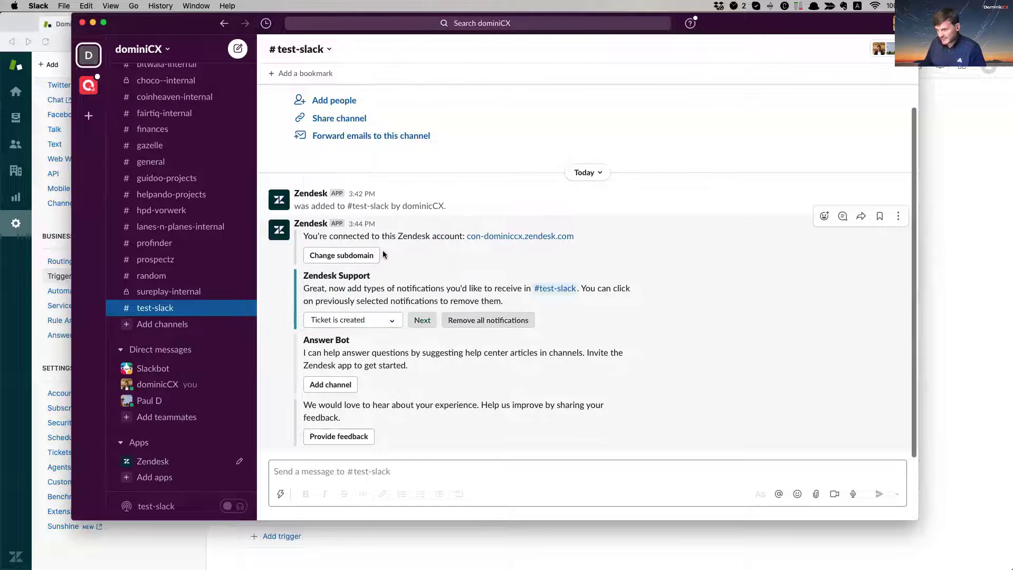
left_click(370, 321)
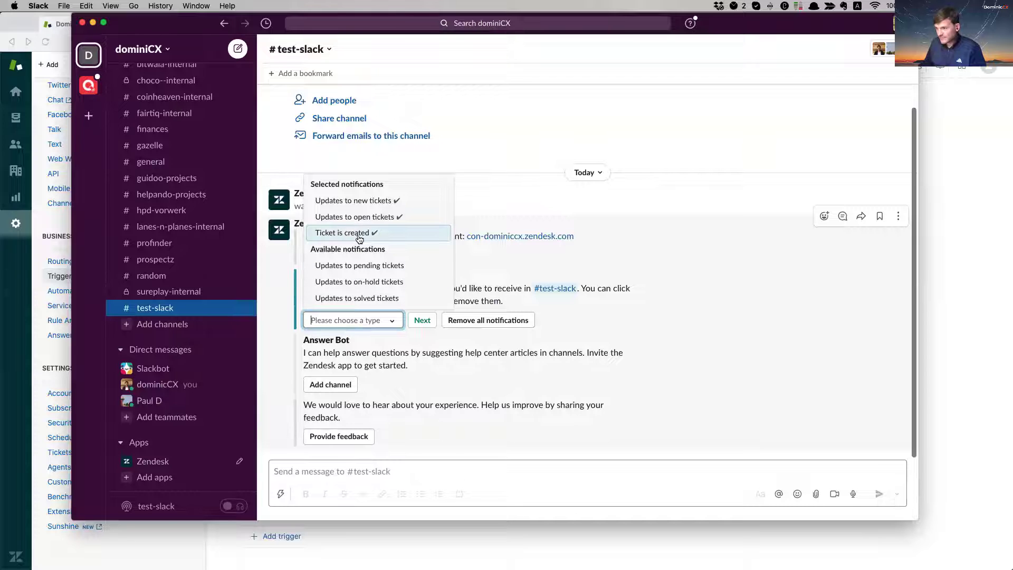
left_click(368, 266)
left_click(348, 326)
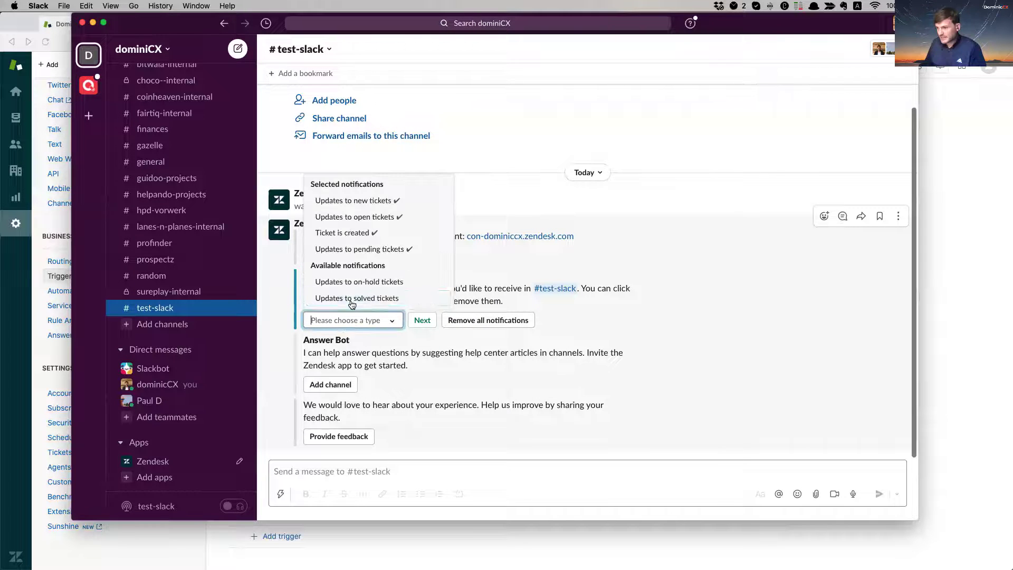
left_click(363, 283)
left_click(357, 322)
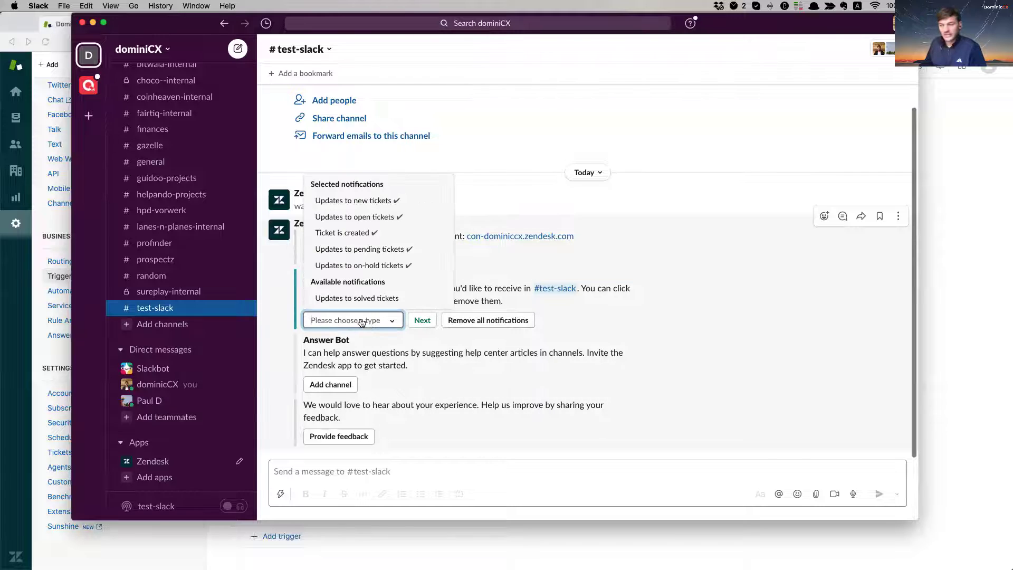
left_click(364, 297)
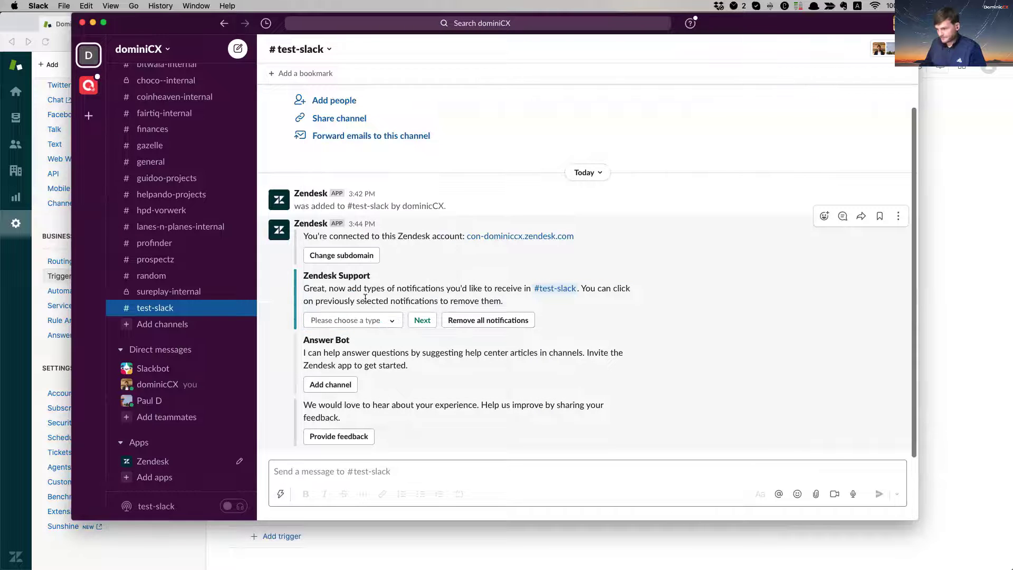
left_click(426, 321)
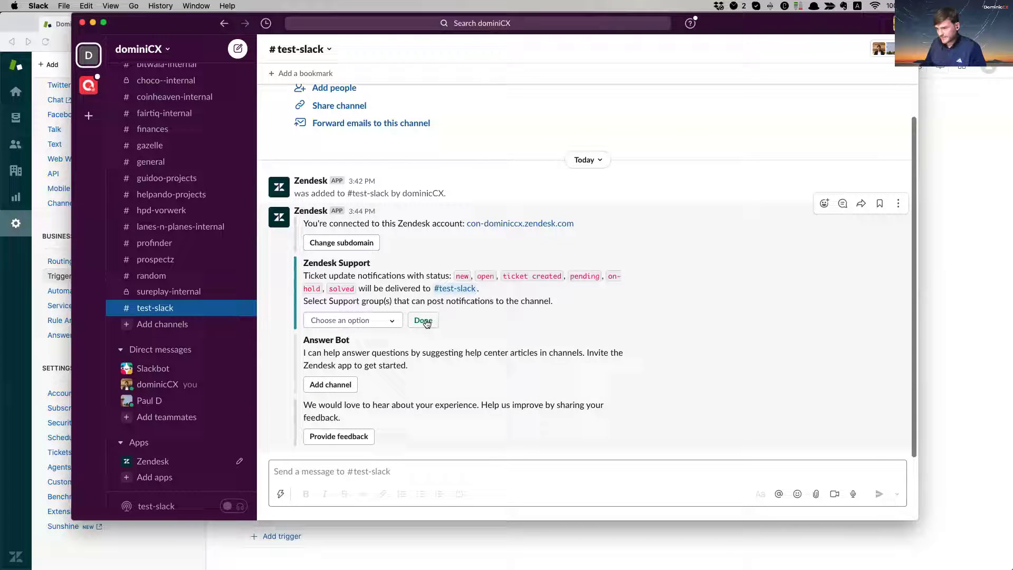
Step: Choose the All Support group for notifications and finish setup
left_click(362, 321)
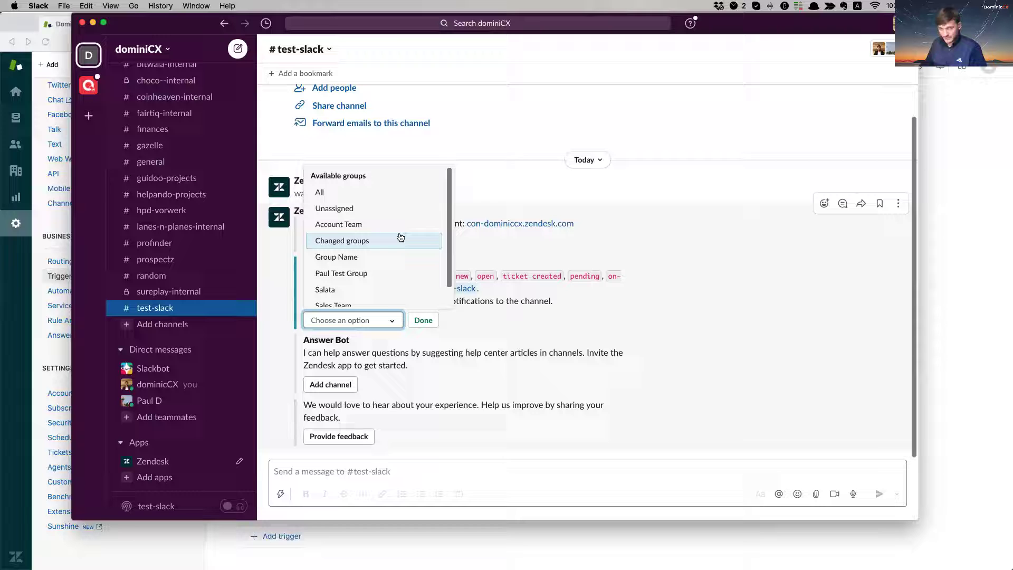
left_click(364, 193)
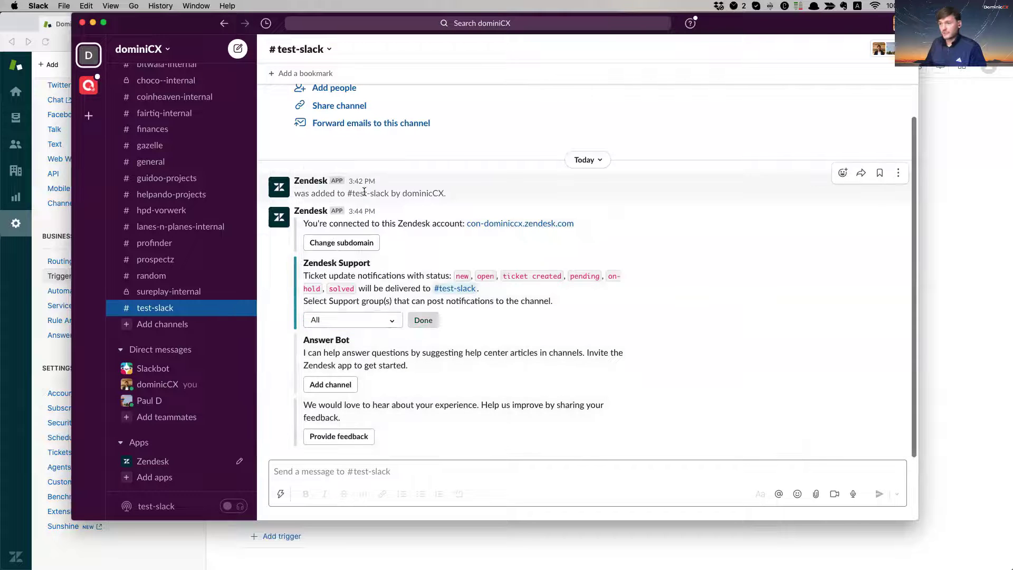
left_click(425, 321)
left_click(426, 322)
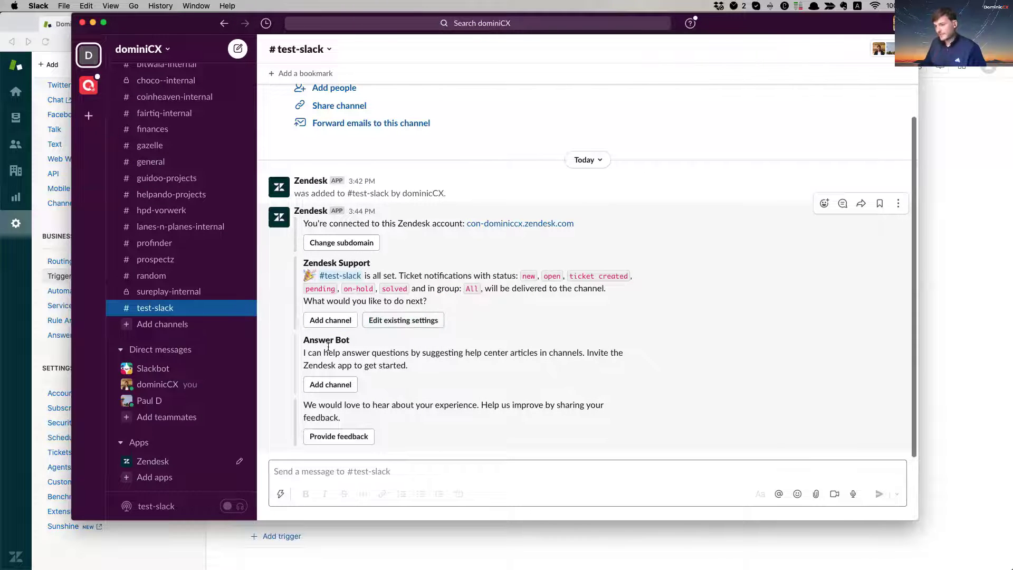
Step: Highlight the Answer Bot introduction text in the Zendesk message
left_click_drag(308, 342, 368, 354)
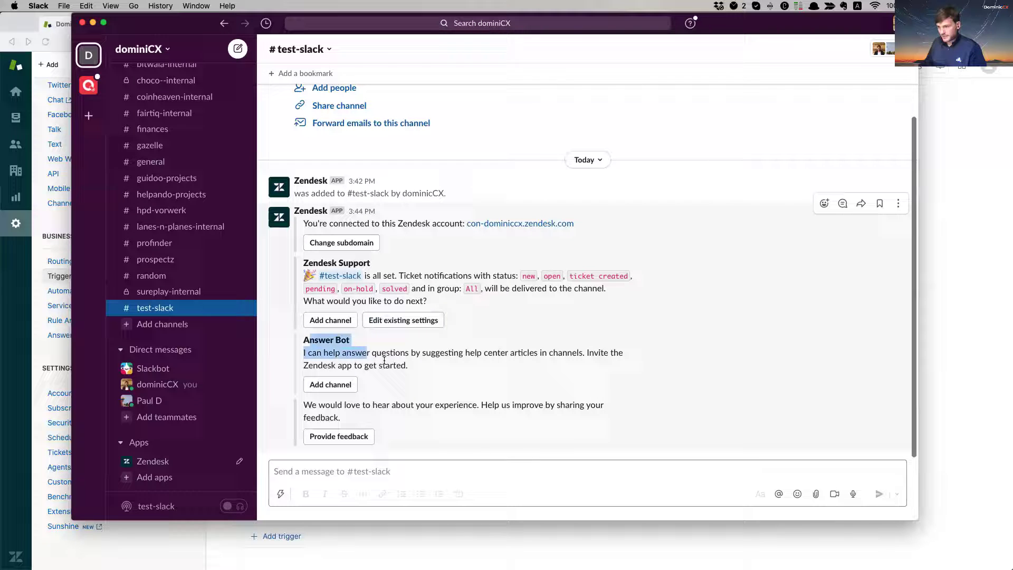
left_click(319, 401)
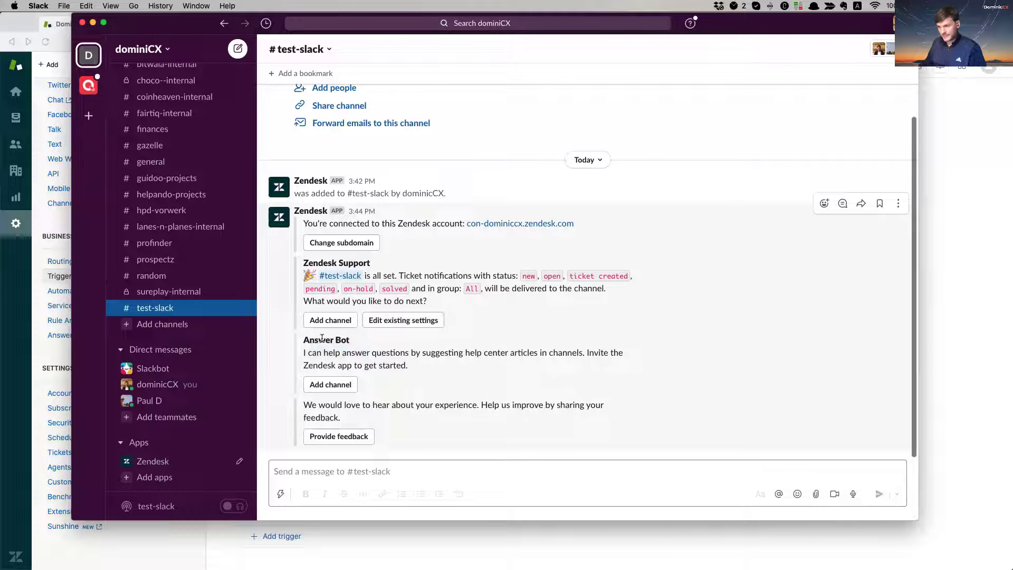
left_click_drag(310, 341, 372, 354)
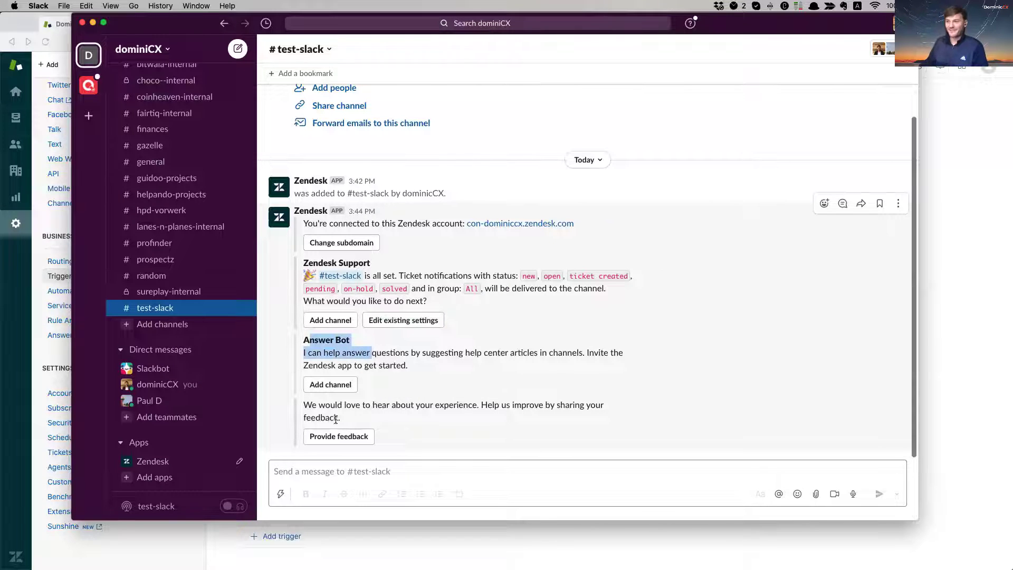
Step: Start a new ticket, picking the requester by e-mail and an Account Team assignee
left_click(389, 550)
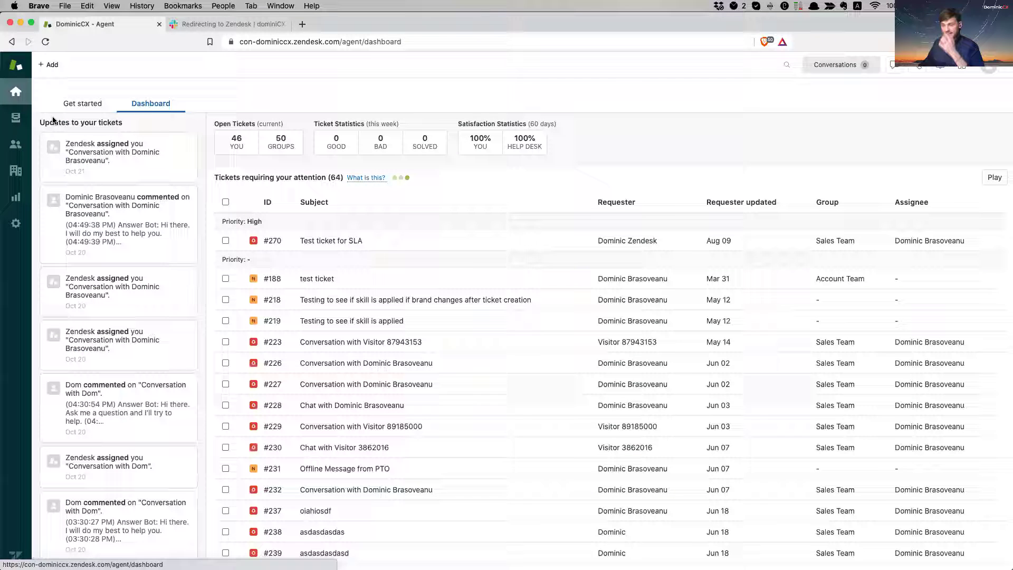
left_click(52, 65)
left_click(82, 107)
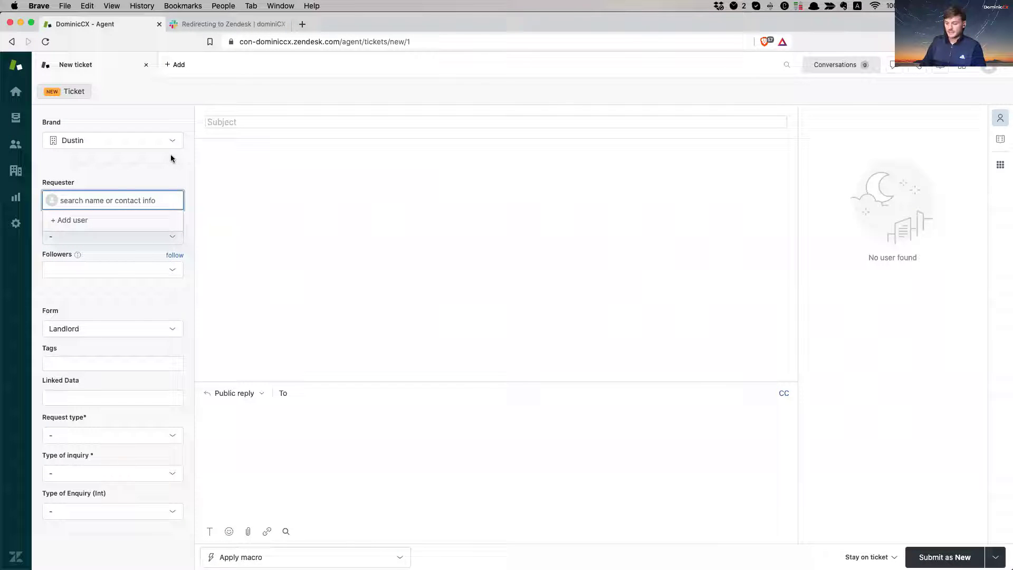
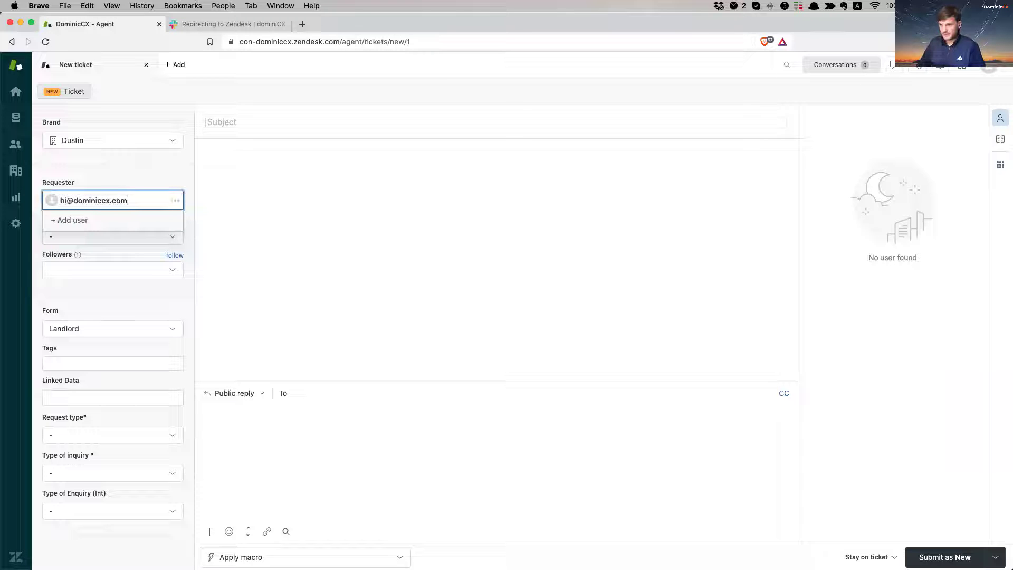
left_click(126, 222)
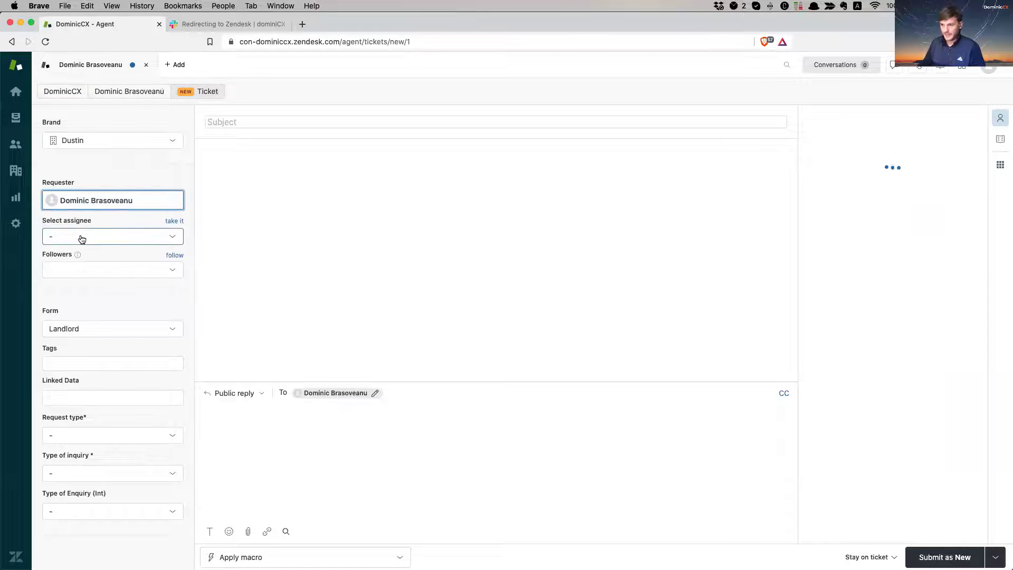
left_click(158, 236)
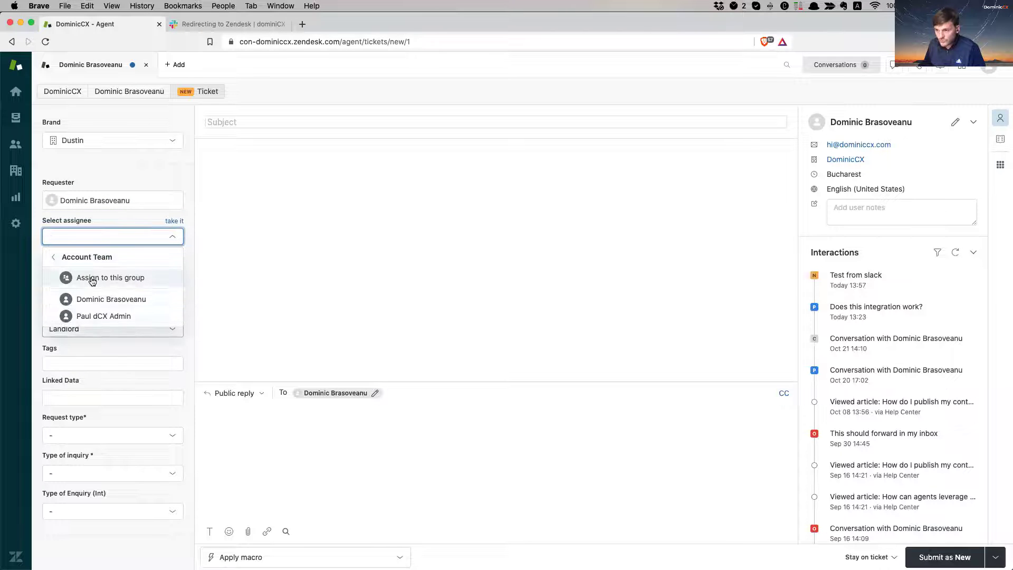
left_click(113, 316)
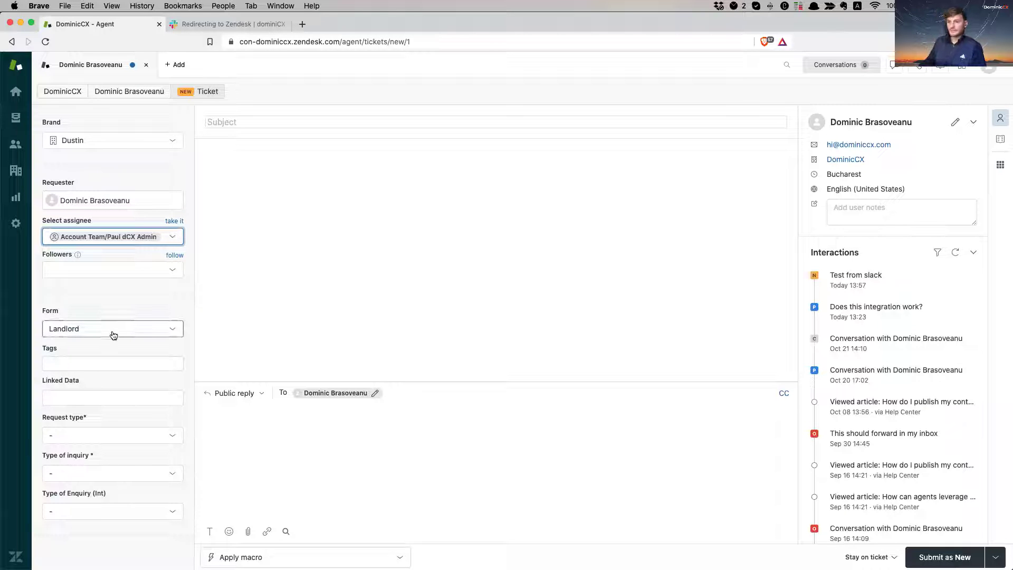
Step: Enter the subject 'Test to see if ticket ends up in Slack as a notification'
left_click(243, 122)
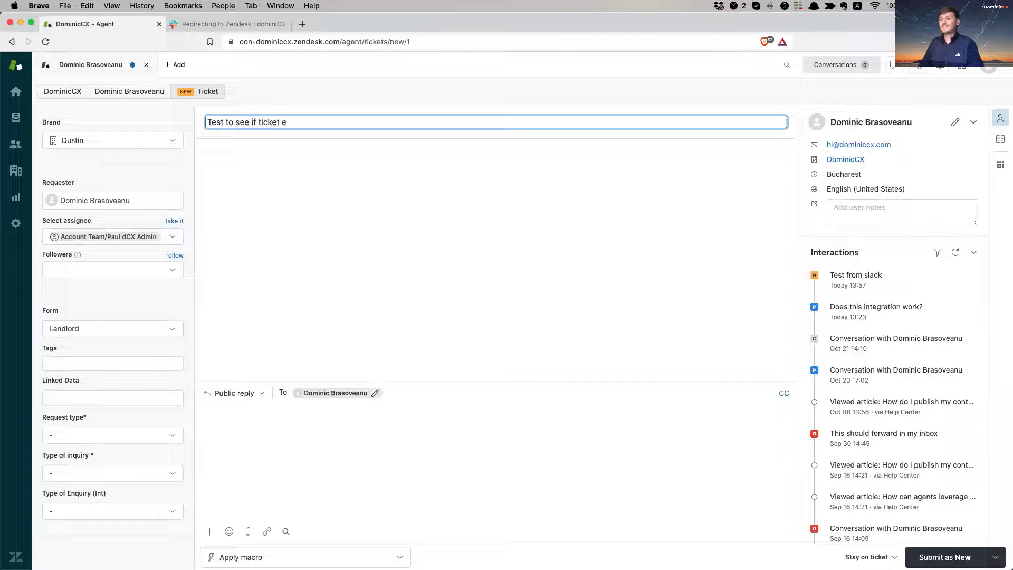
type("Test to see if ticket ends up in ")
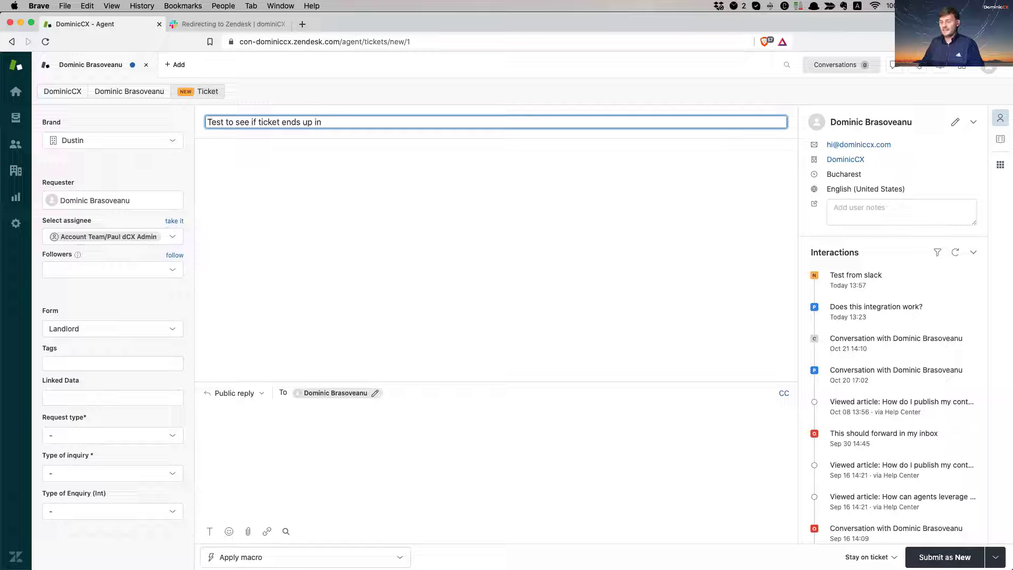
type("Slack as a noti")
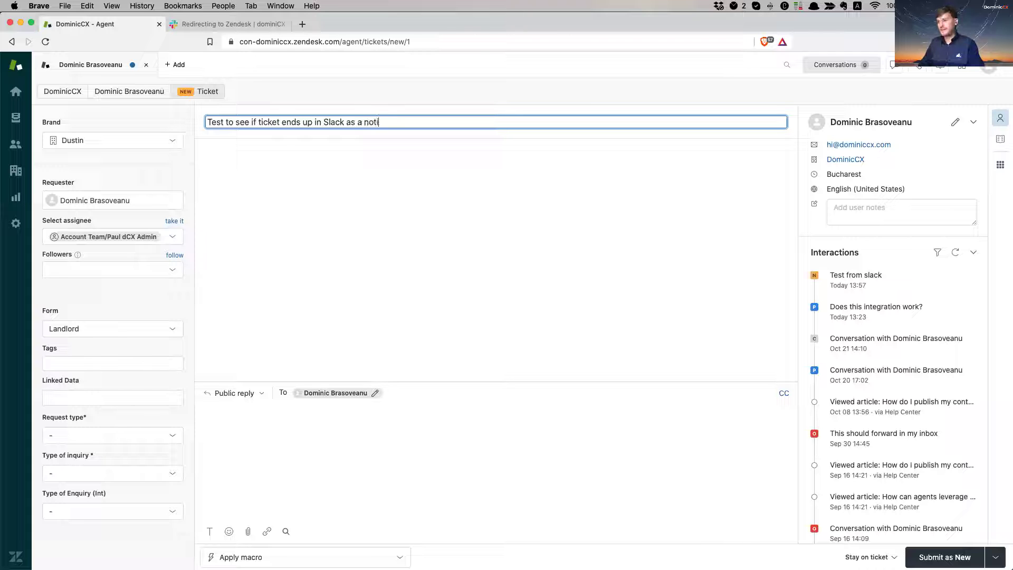
type("fication")
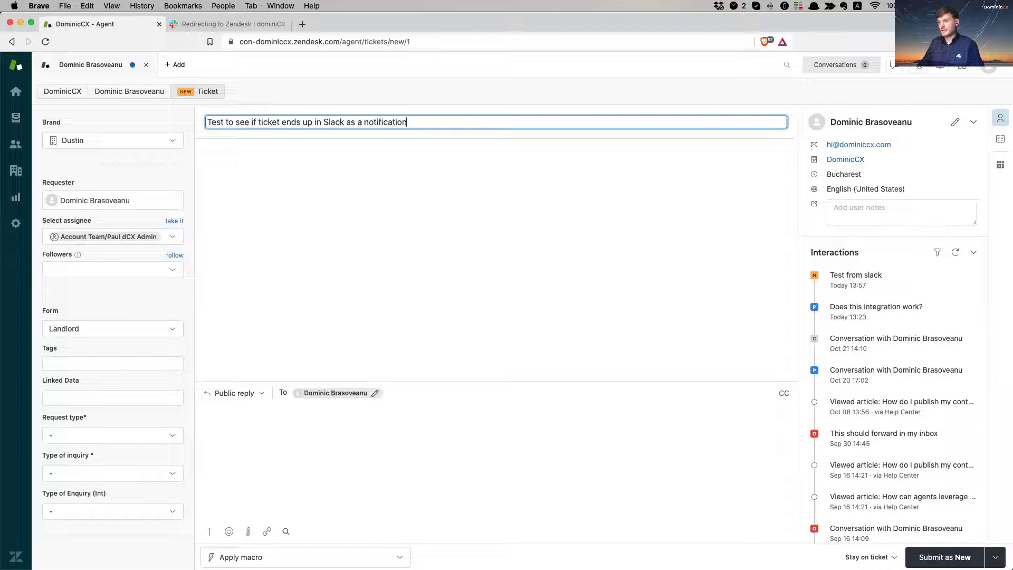
key("super+a")
key("super+c")
left_click(304, 438)
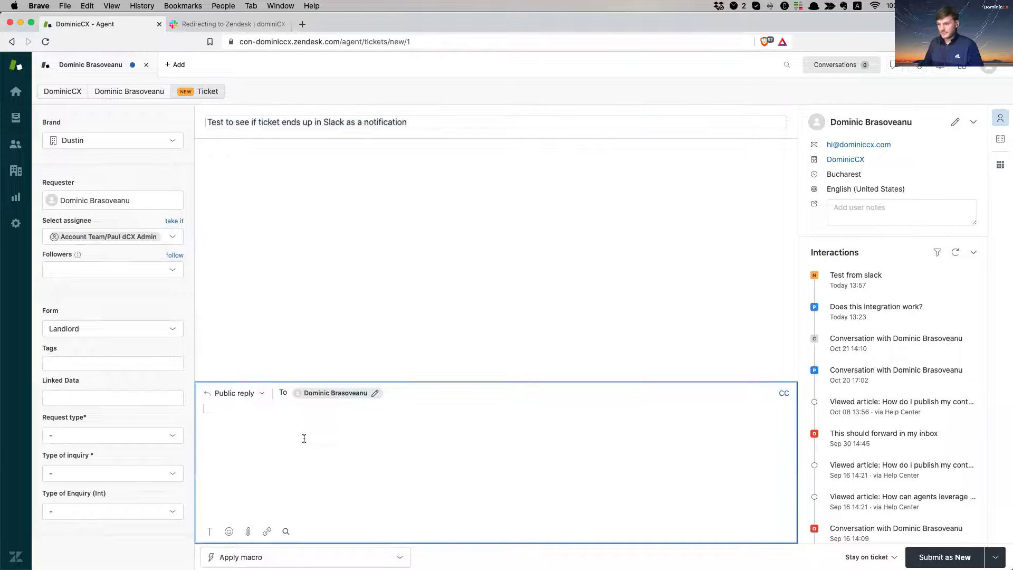
Step: Paste the test sentence into the ticket body and submit it, creating Open ticket #345
key("super+v")
key("super+v")
key("super+v")
key("super+v")
key("super+v")
key("super+v")
key("super+v")
key("super+v")
key("super+v")
key("super+v")
key("super+v")
key("super+v")
key("super+v")
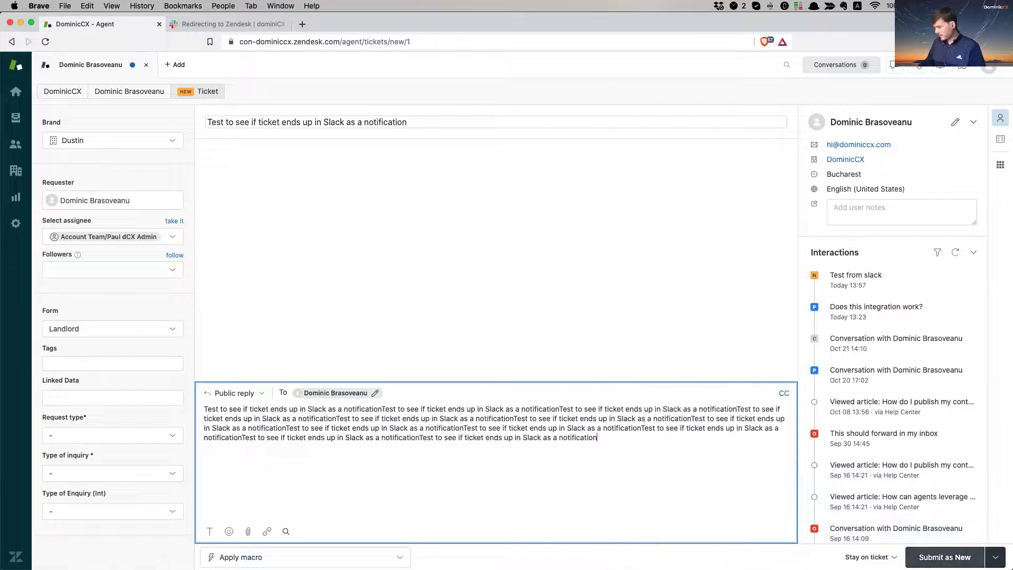
key("ctrl+alt+s")
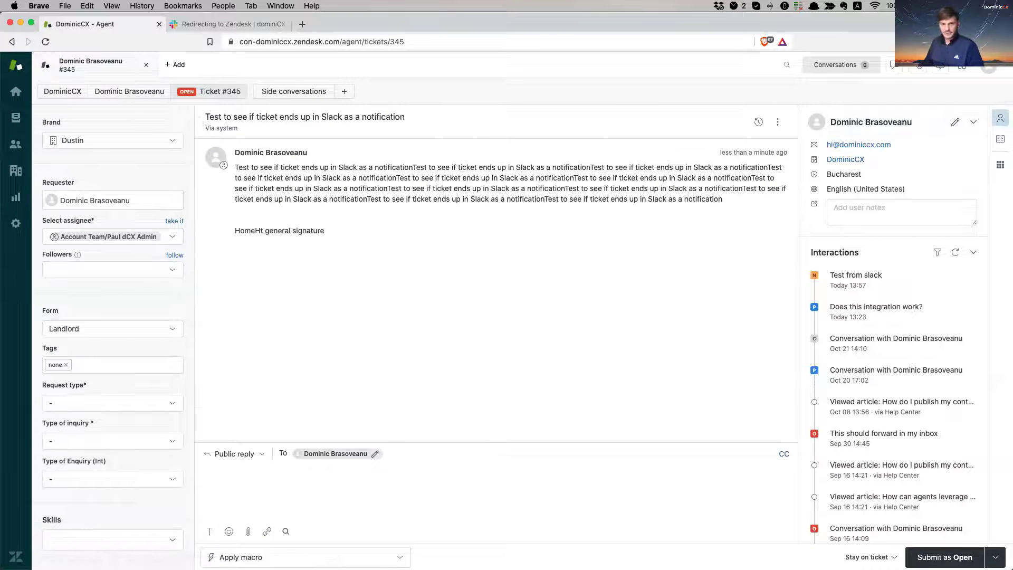
Step: Review the #test-slack notification's creator, title, requester and assignee, show its full body, then open ticket #345
key("super+Tab")
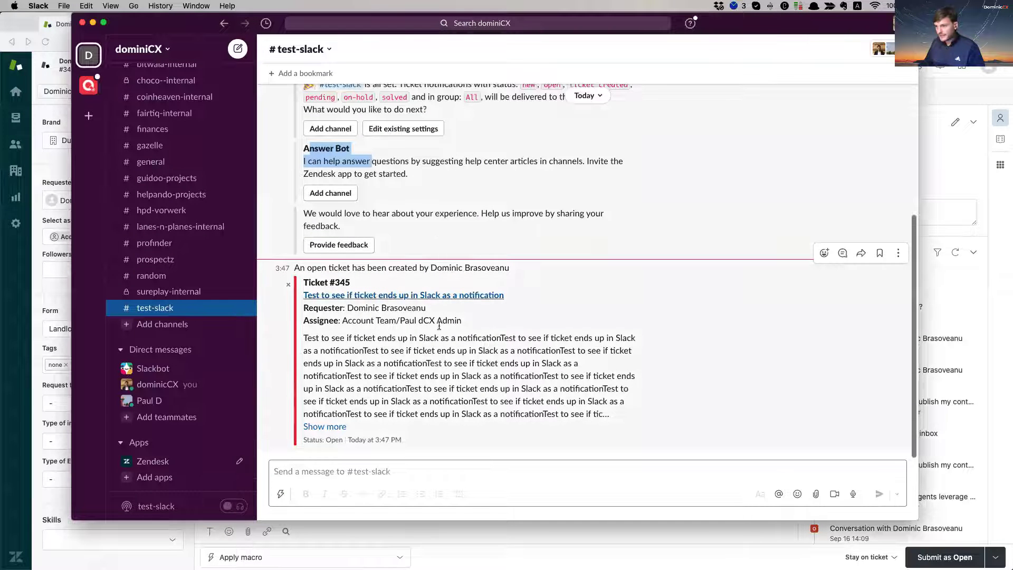
left_click(391, 270)
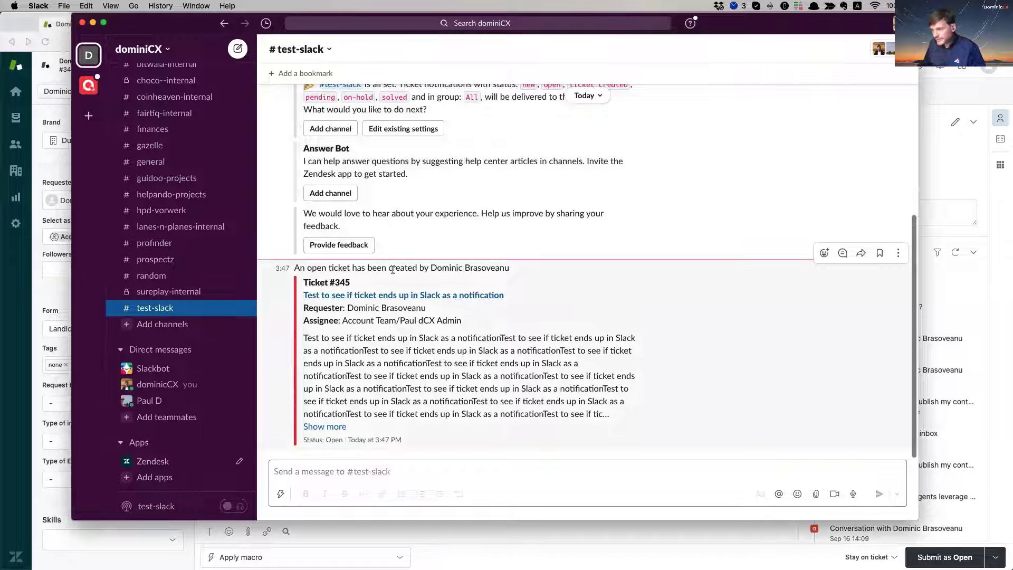
left_click_drag(505, 269, 398, 261)
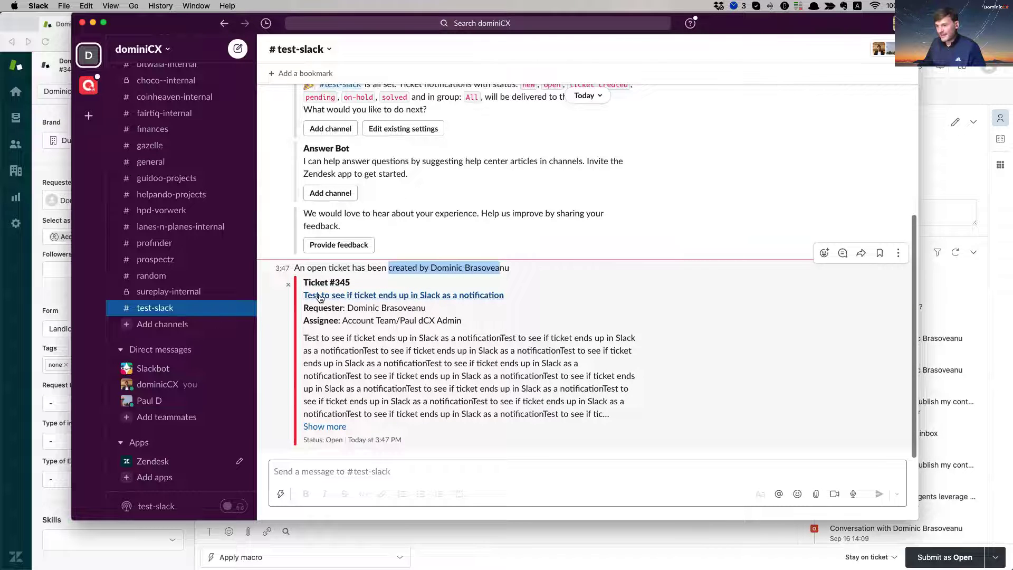
left_click_drag(505, 296, 310, 299)
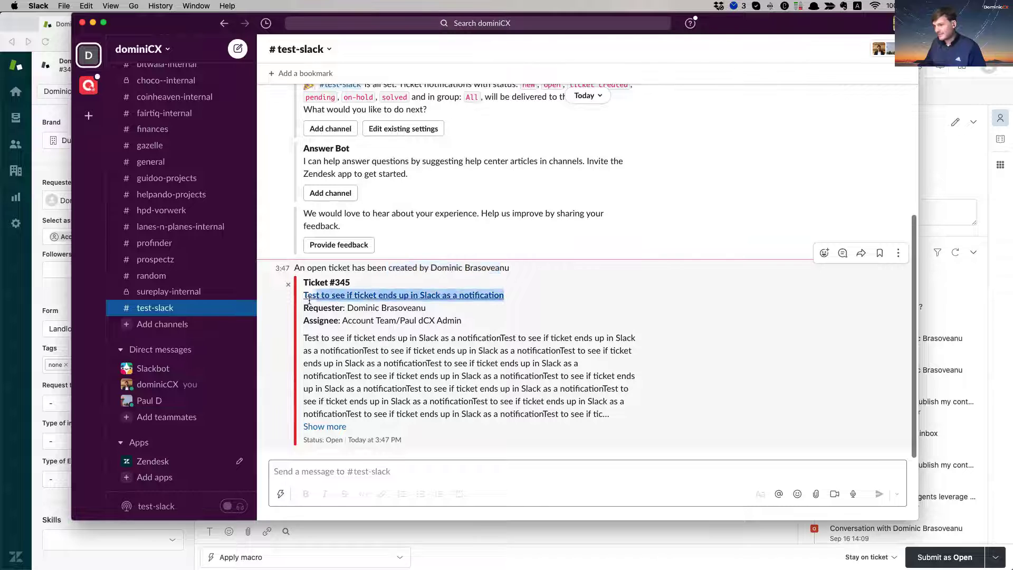
left_click_drag(462, 308, 335, 312)
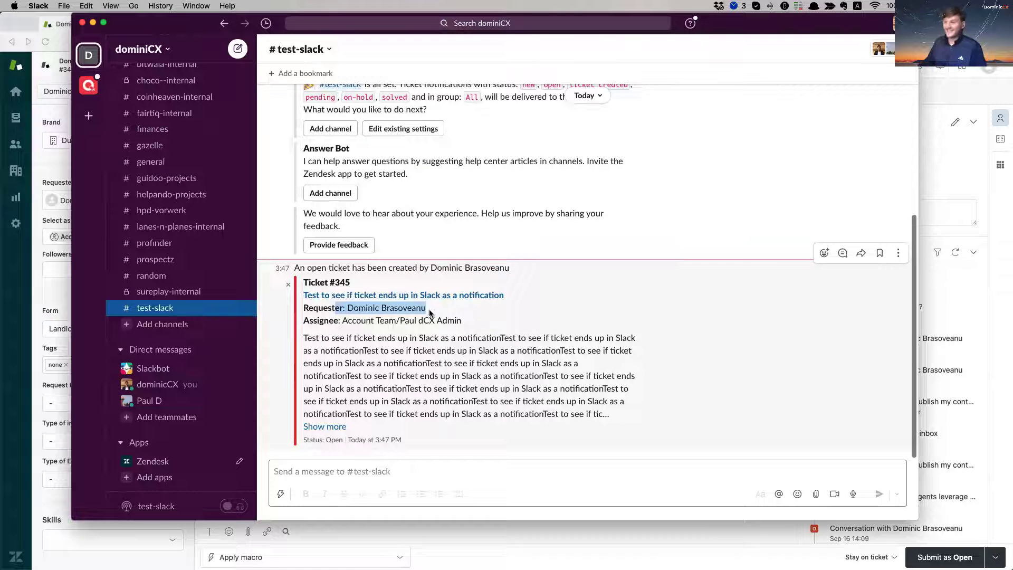
left_click_drag(462, 322, 569, 401)
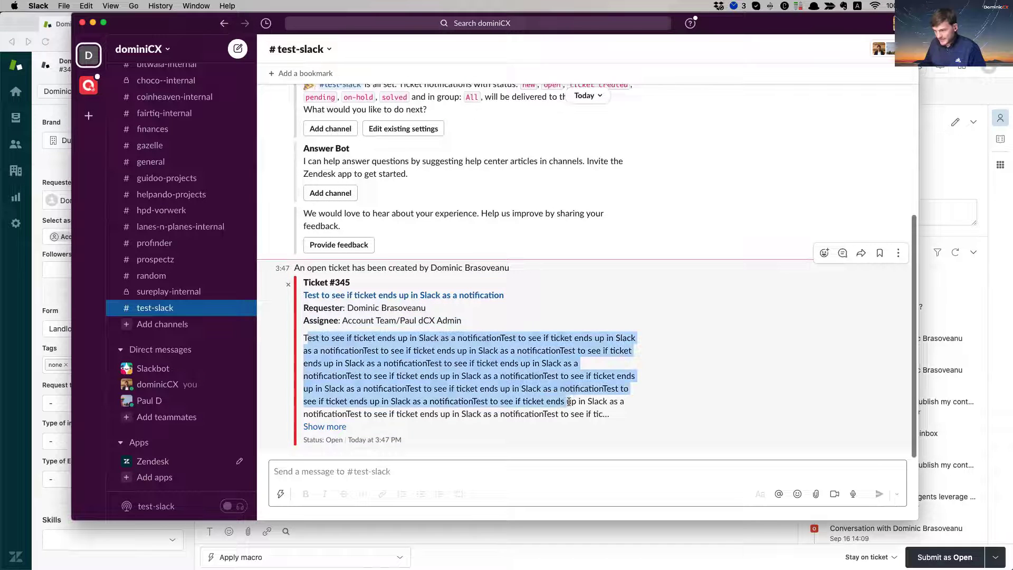
left_click(333, 428)
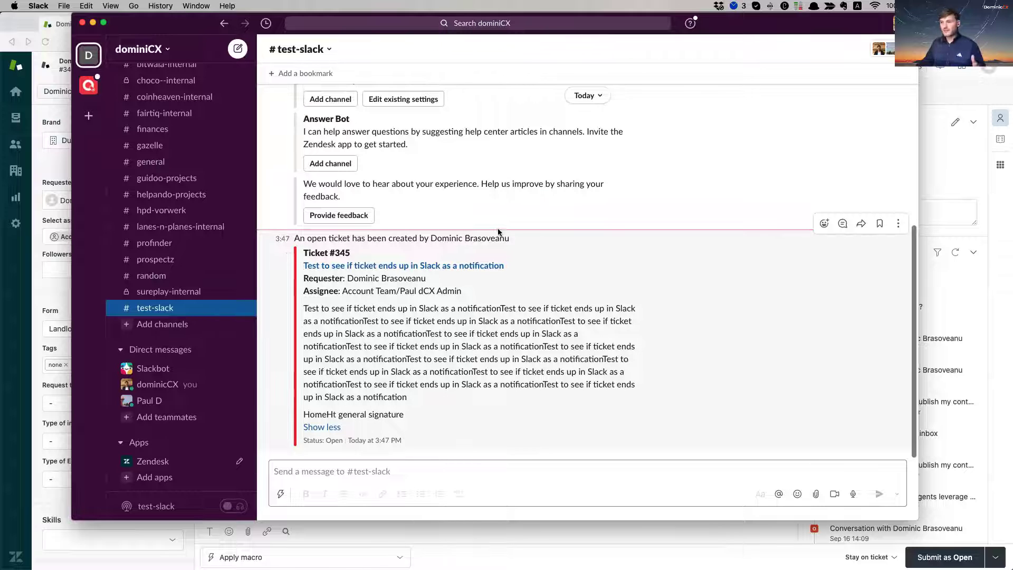
left_click(388, 266)
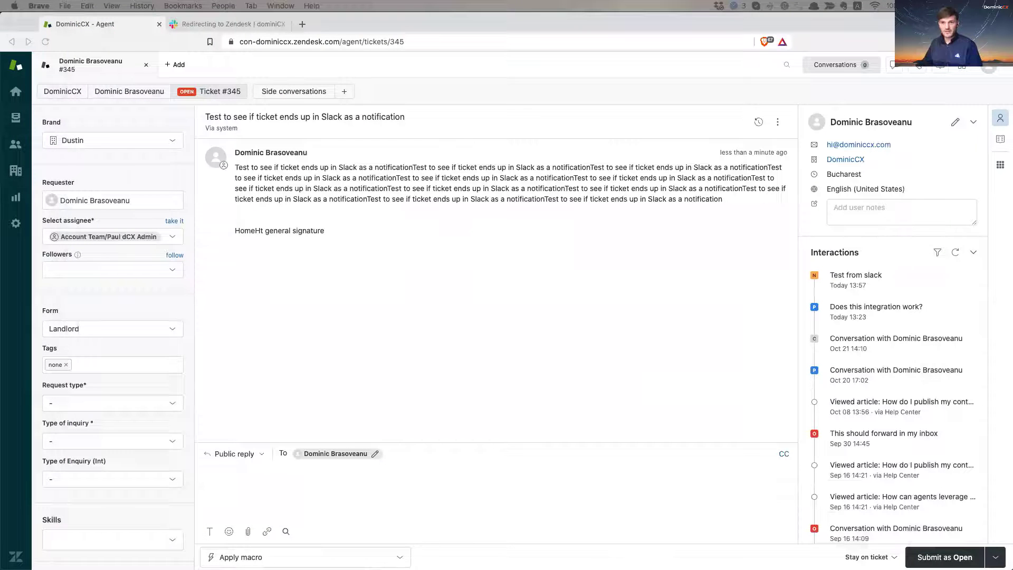